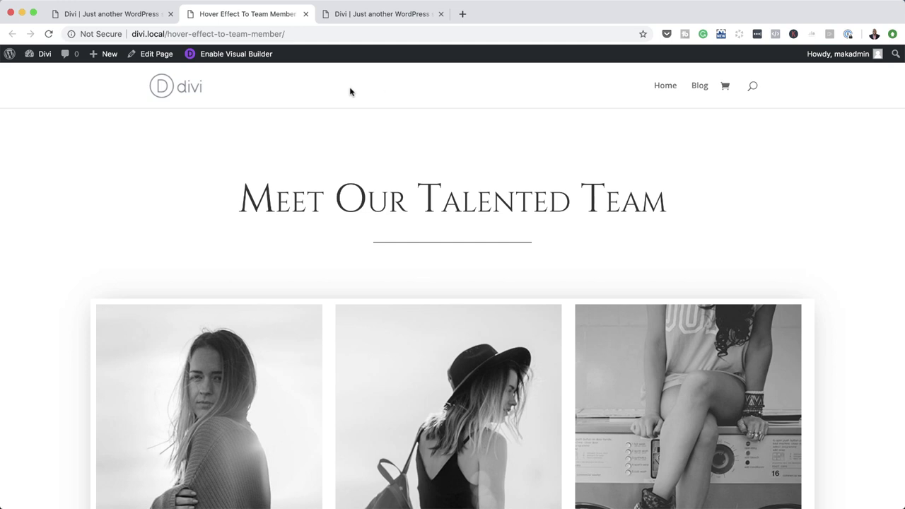
Step: Open the Sun page in the Divi Builder and start building it from scratch, without inserting a row
left_click(397, 16)
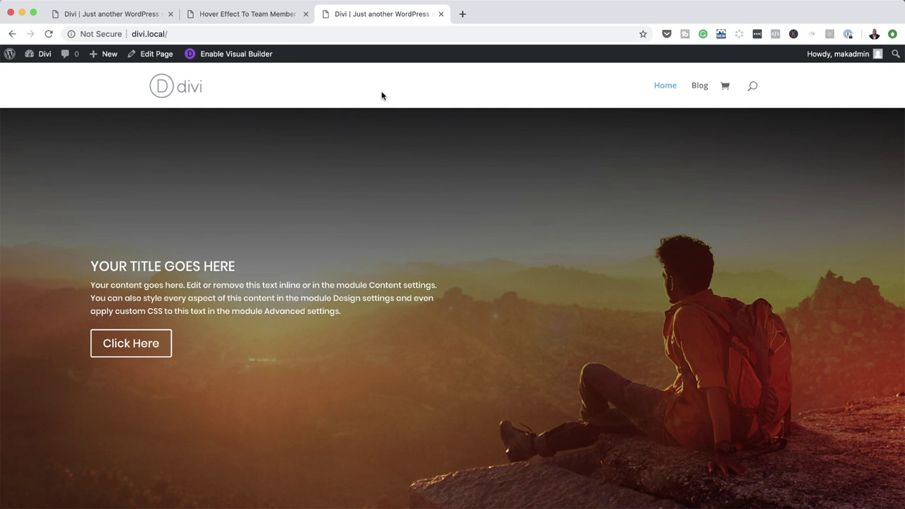
left_click(144, 12)
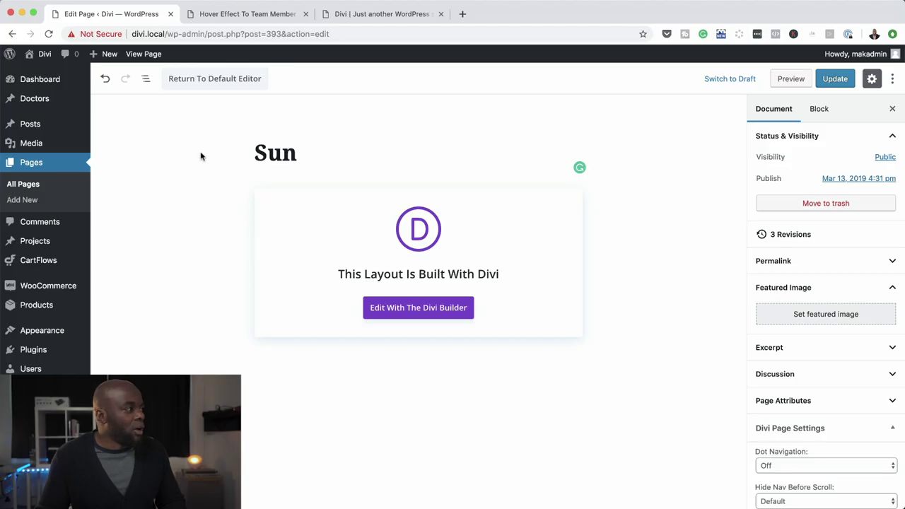
left_click(333, 158)
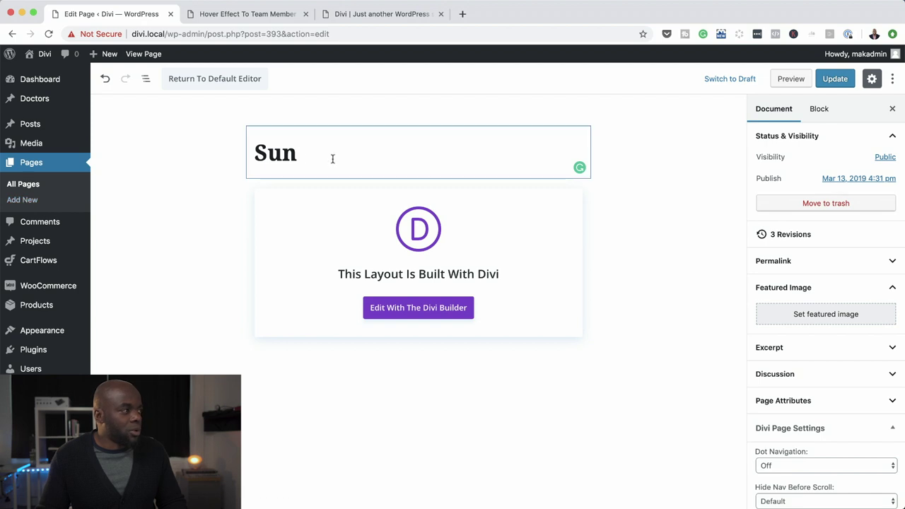
left_click(438, 312)
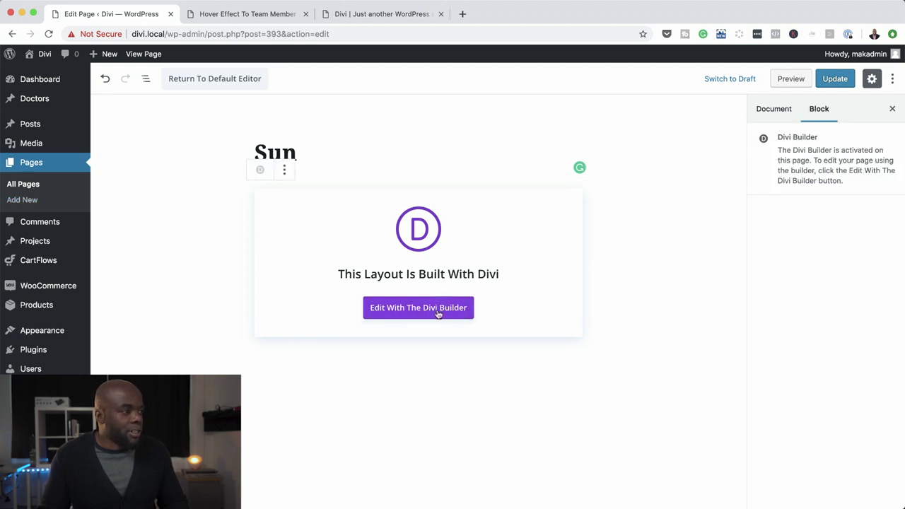
left_click(554, 181)
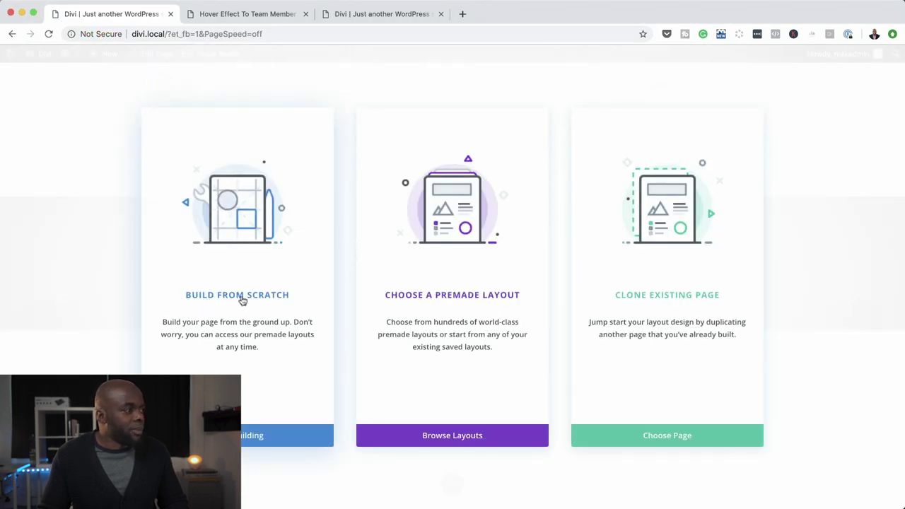
left_click(241, 299)
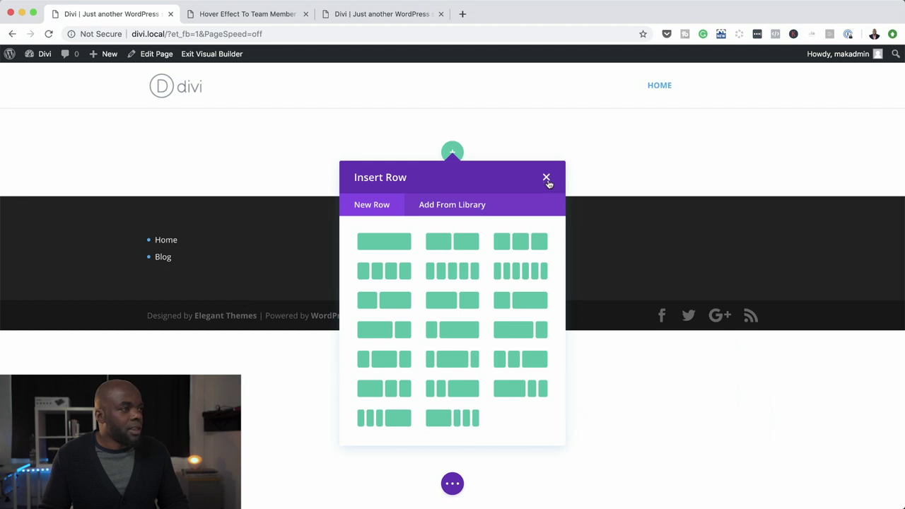
left_click(545, 178)
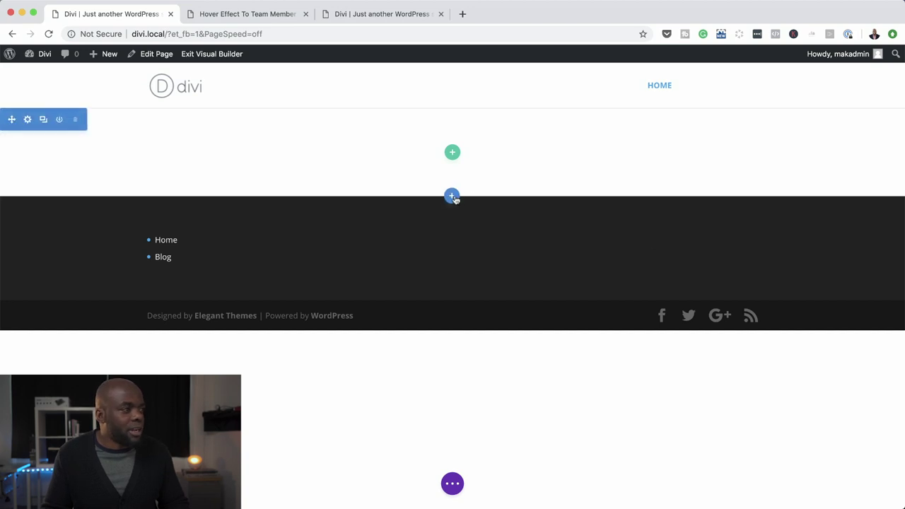
Step: Add a fullwidth section containing a Fullwidth Header module below the empty section
left_click(452, 196)
left_click(518, 294)
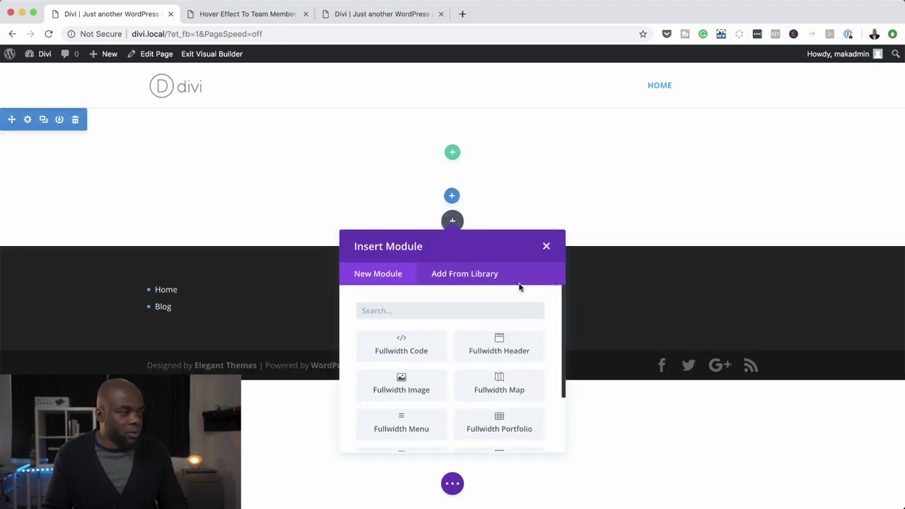
left_click(511, 353)
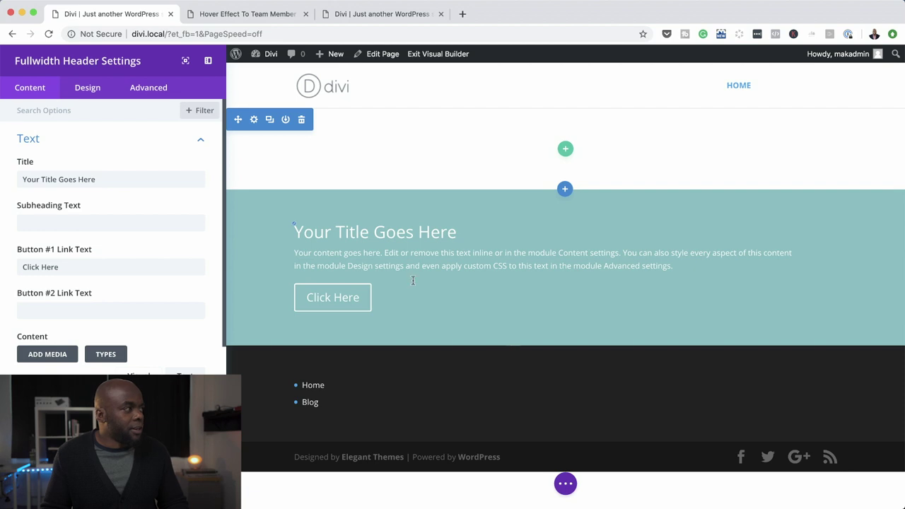
key("Escape")
Step: Set adult-adventure-backlit-915972.jpg as the fullwidth header's background image and delete the empty section above it
mouse_move(398, 297)
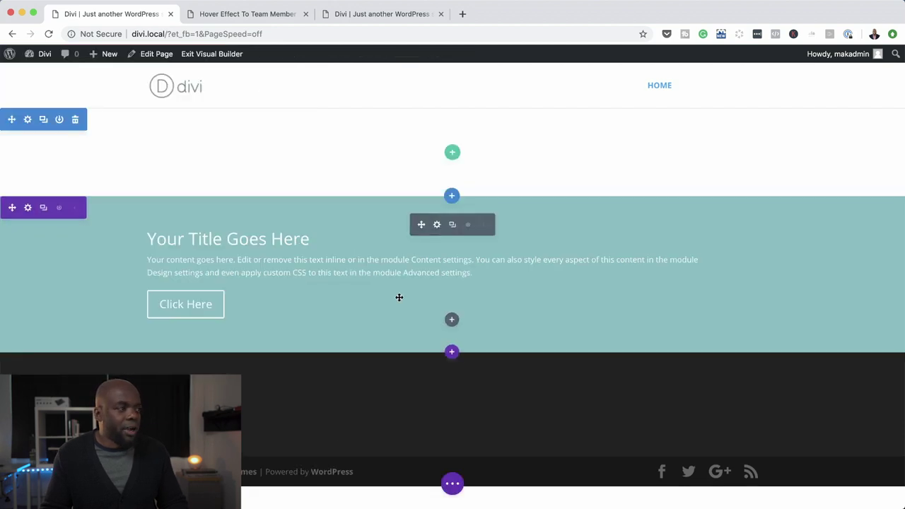
left_click(437, 225)
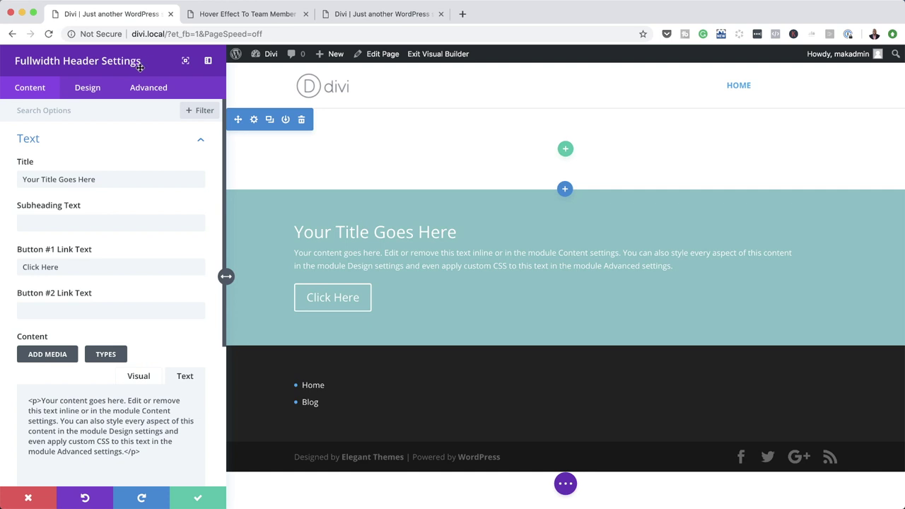
scroll(141, 361, "down", 6)
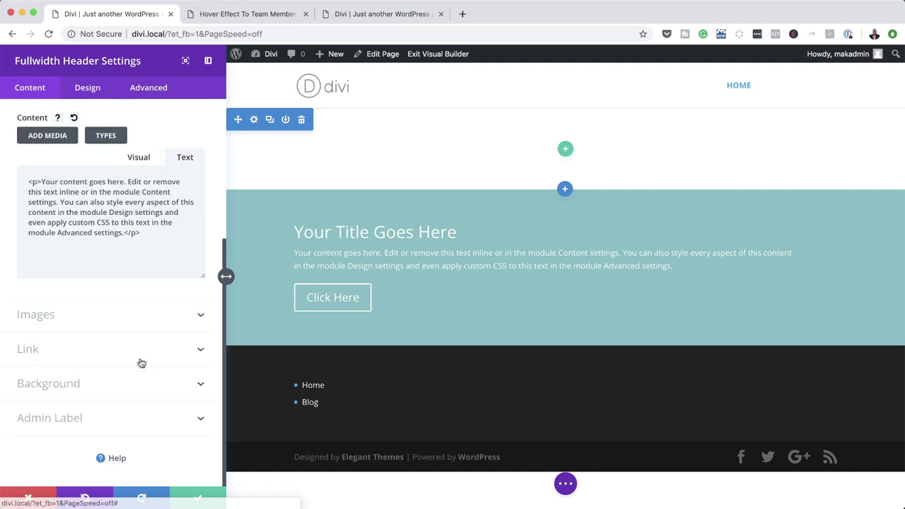
left_click(64, 386)
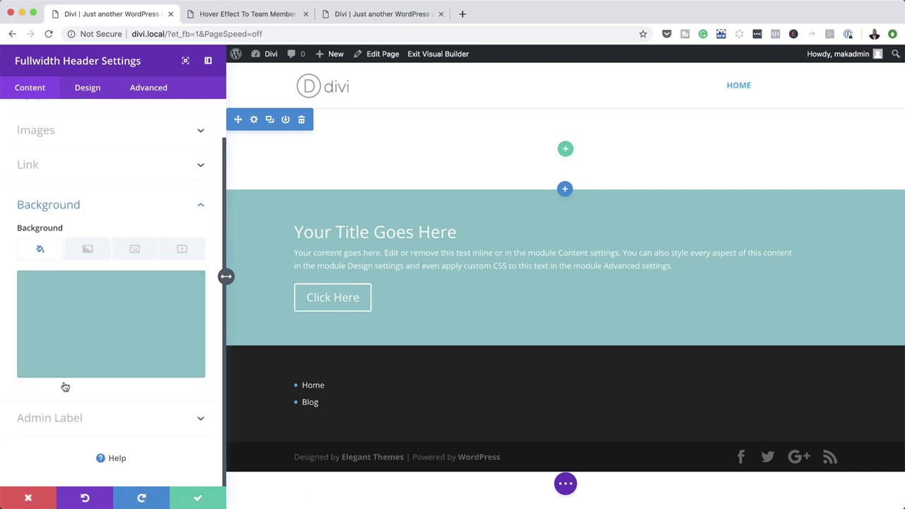
left_click(135, 251)
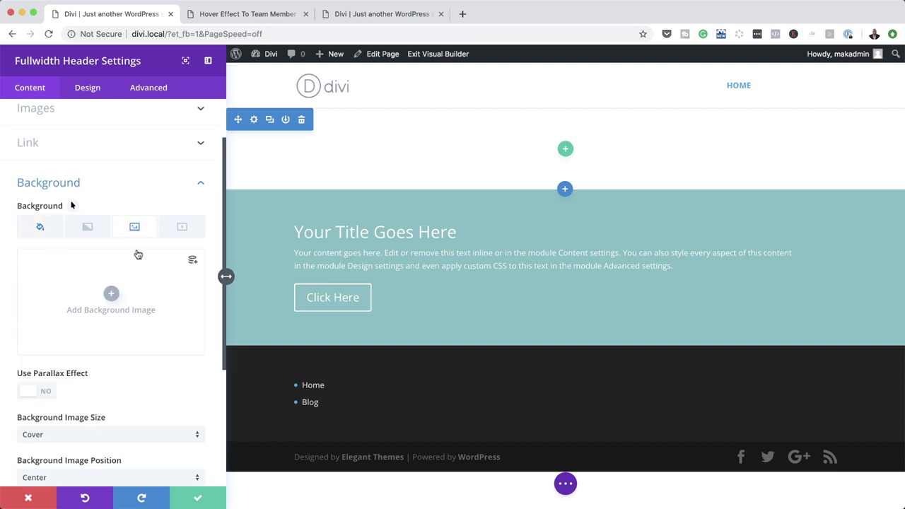
left_click(111, 294)
left_click(178, 184)
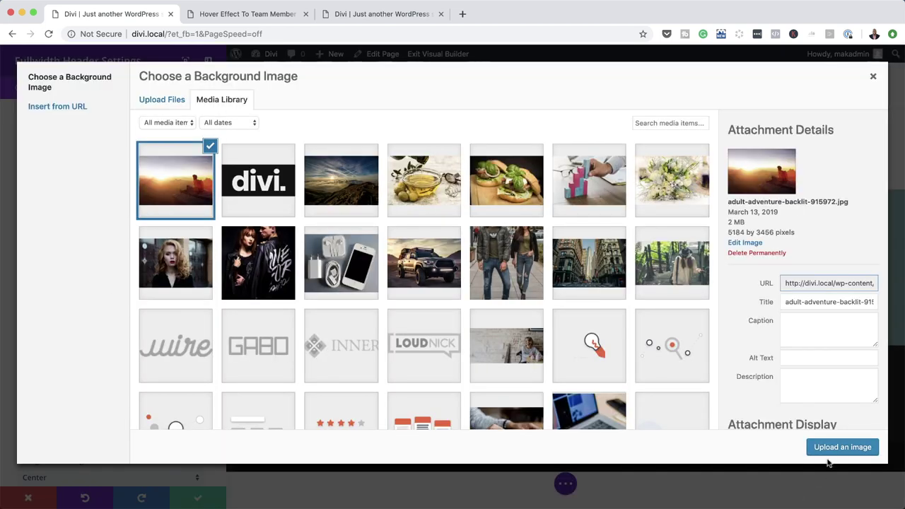
left_click(828, 447)
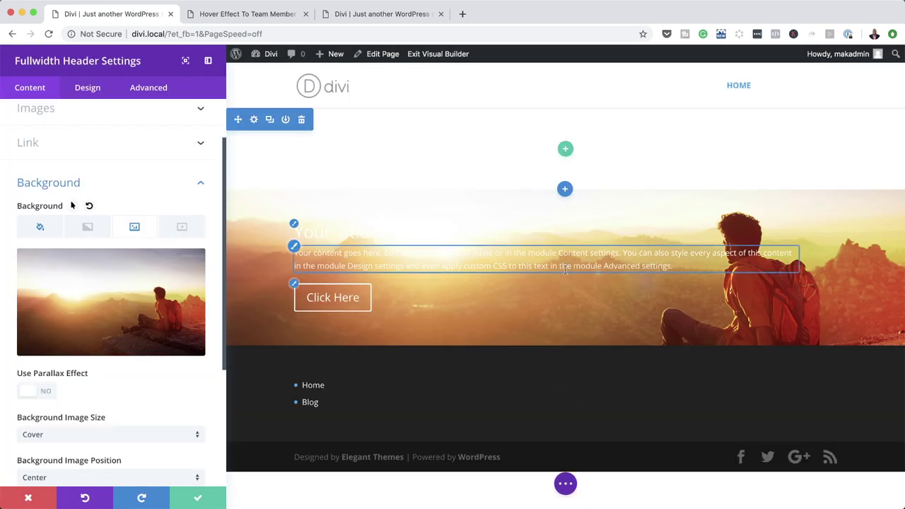
left_click(302, 119)
mouse_move(538, 506)
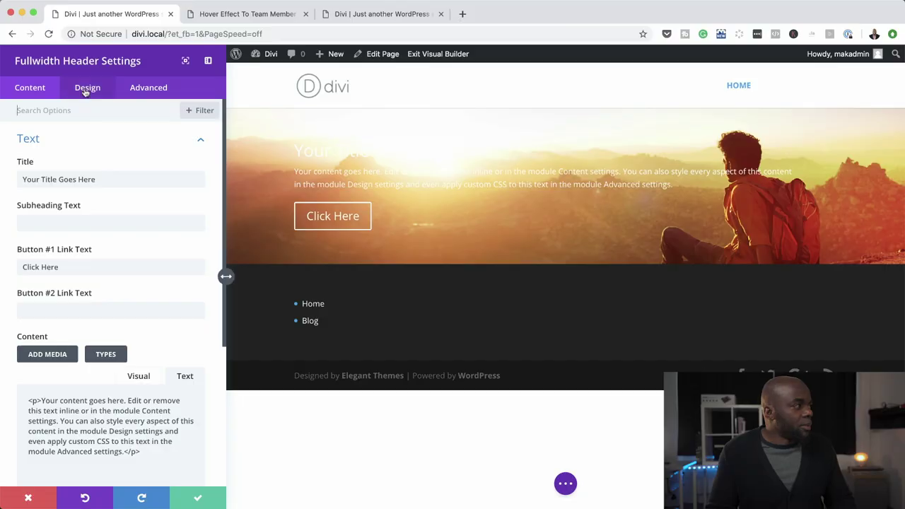
Step: Style the header's title text with the Poppins font in uppercase
left_click(85, 90)
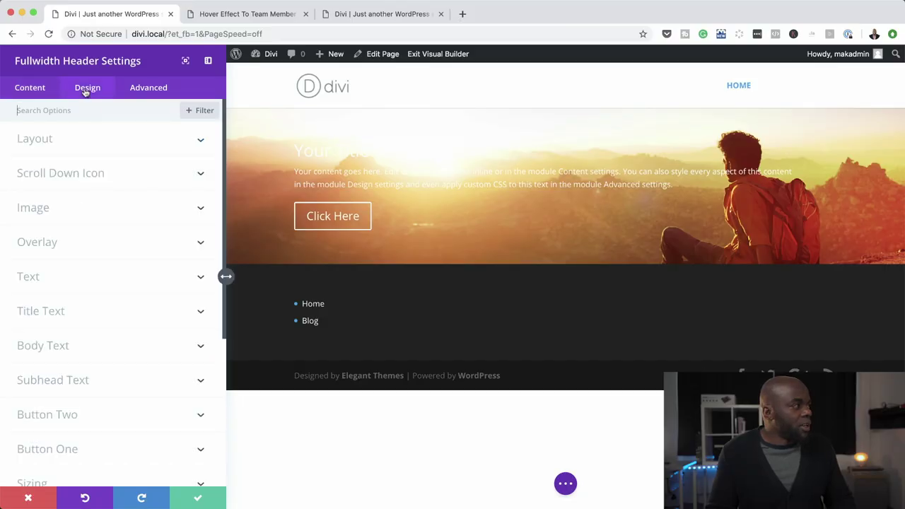
left_click(294, 143)
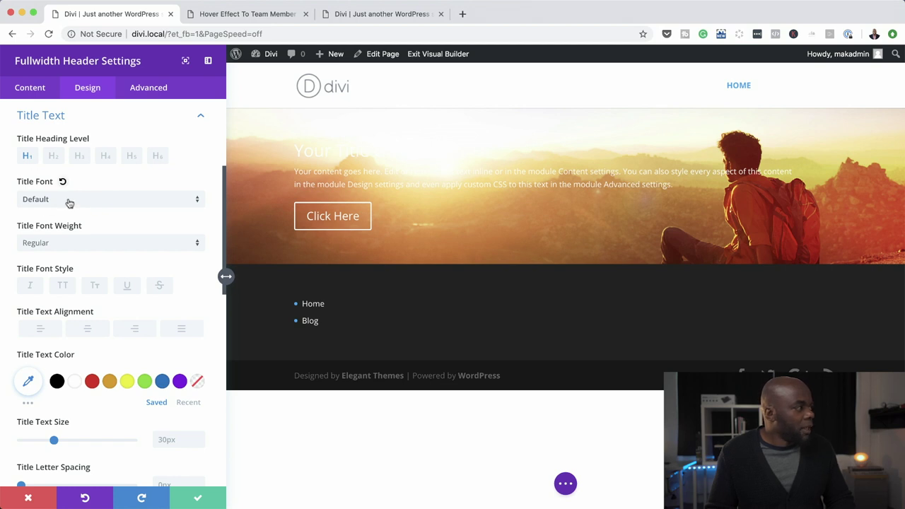
left_click(69, 203)
left_click(67, 162)
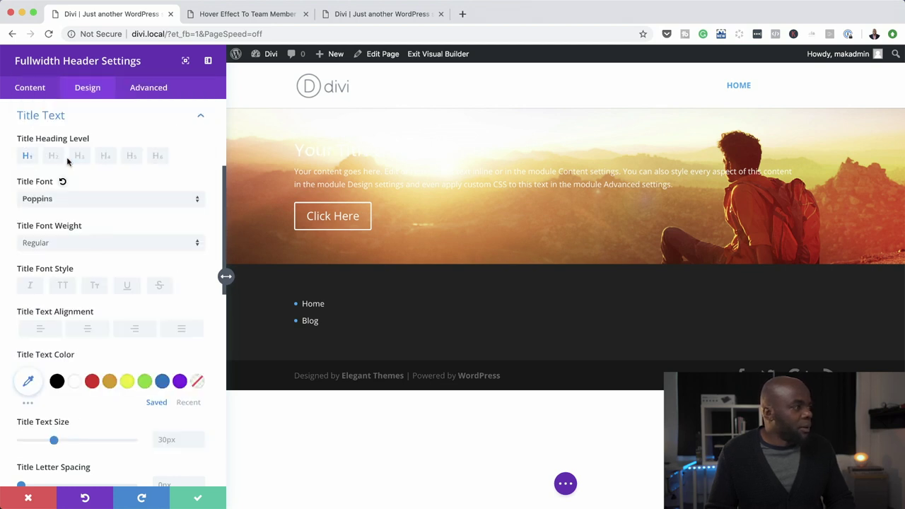
left_click(63, 286)
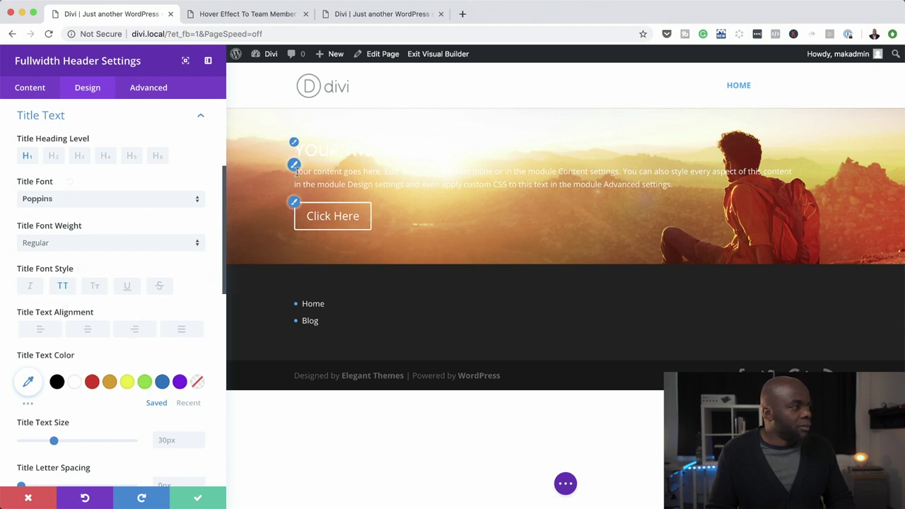
Step: Set the header's body text font to Poppins
left_click(294, 166)
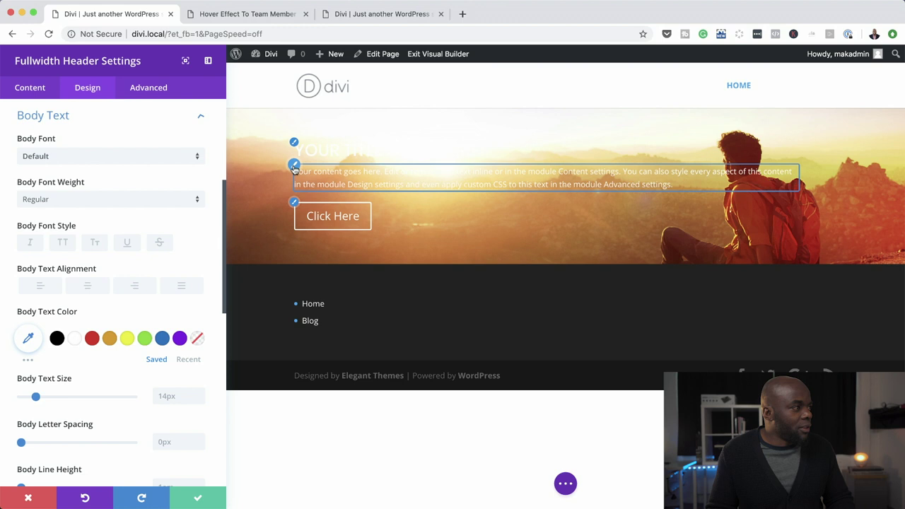
left_click(55, 159)
left_click(61, 157)
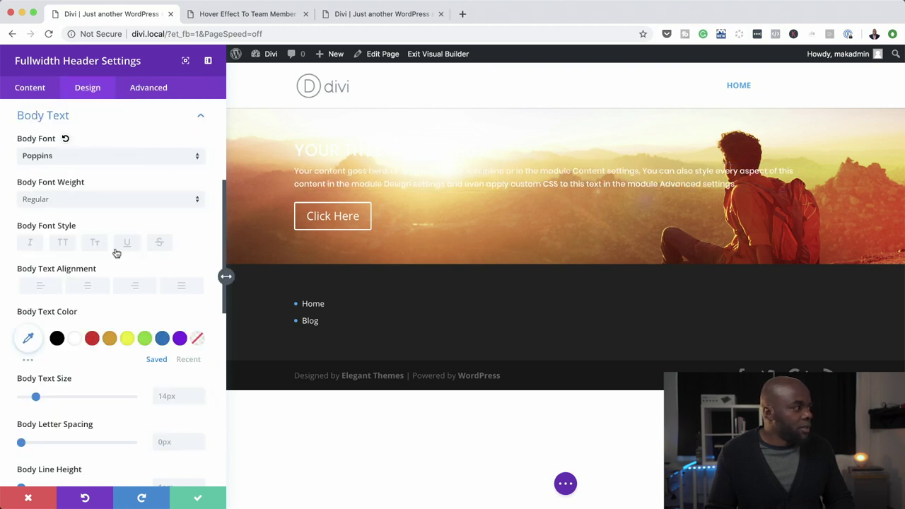
scroll(139, 402, "down", 3)
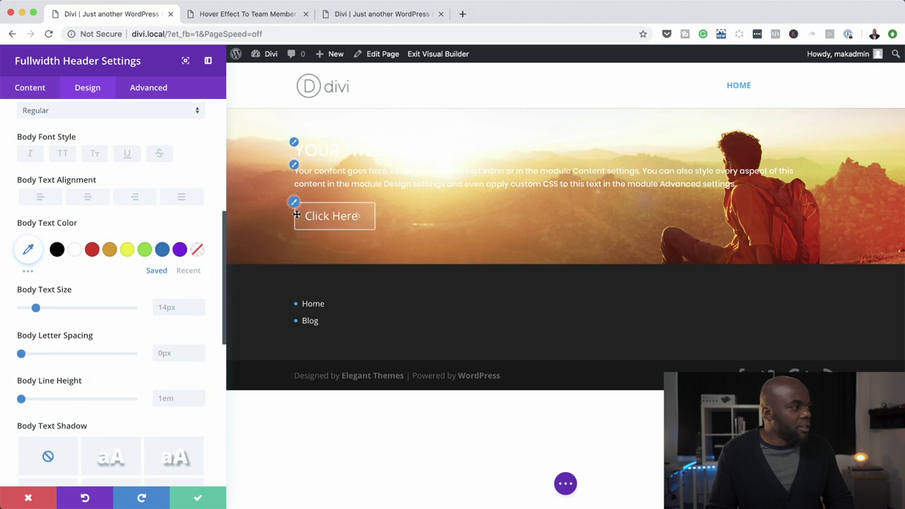
Step: Enable custom styles for Button One and set its font to Poppins
left_click(294, 204)
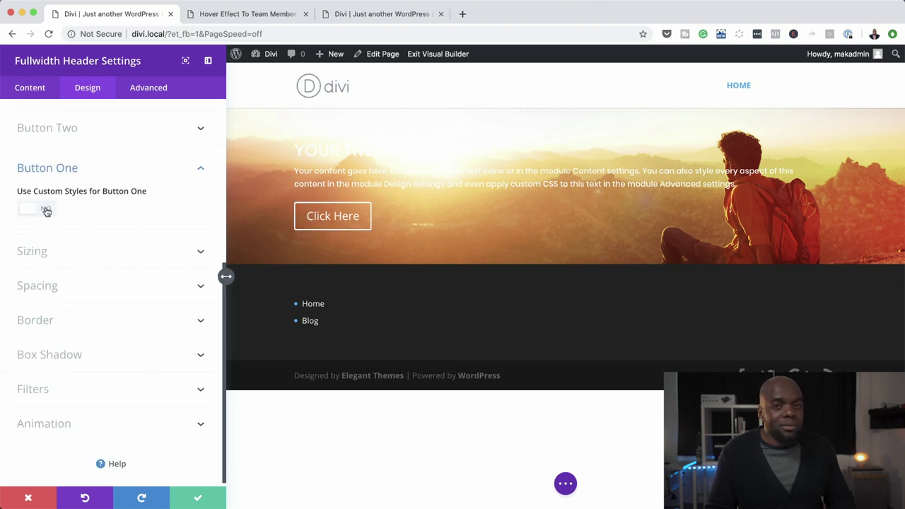
left_click(46, 210)
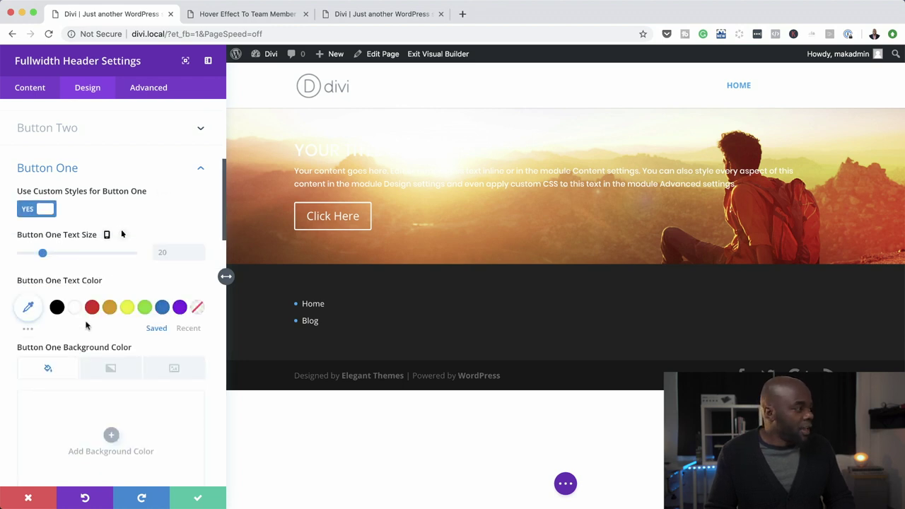
scroll(79, 331, "down", 5)
scroll(79, 335, "down", 2)
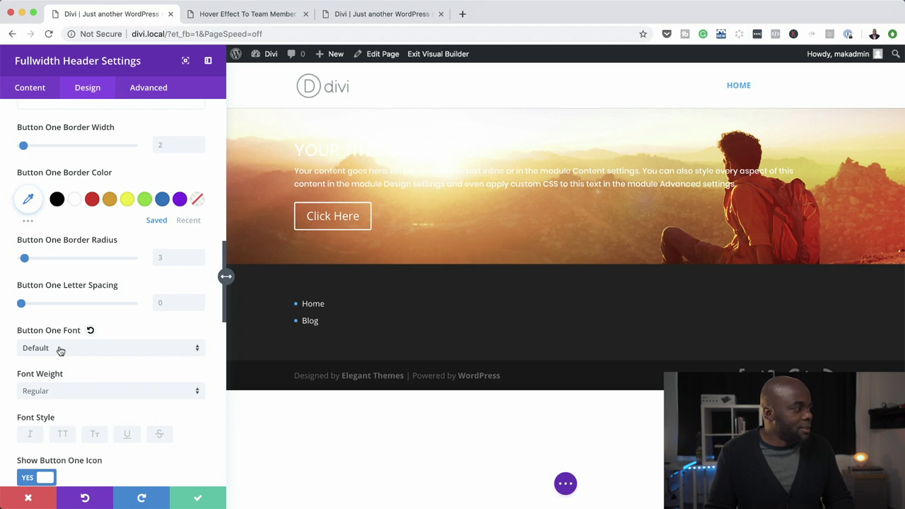
left_click(61, 350)
left_click(60, 159)
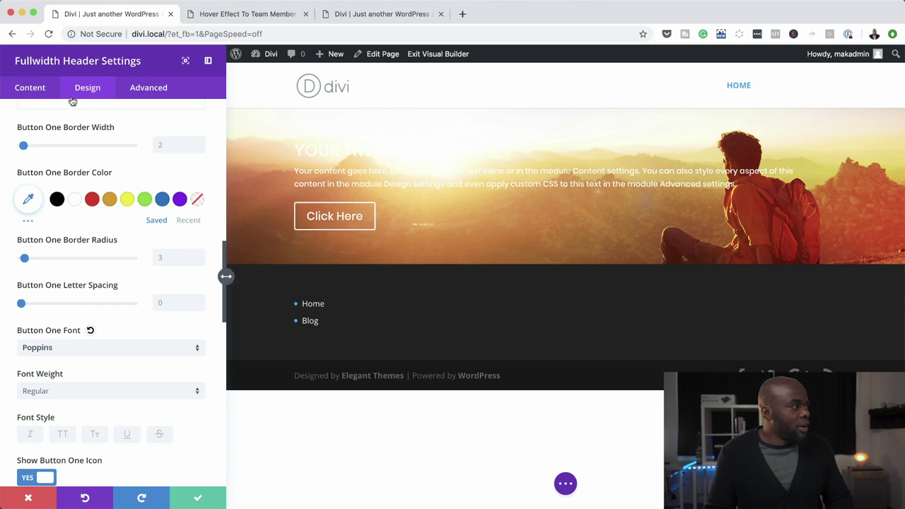
Step: Make the fullwidth header fullscreen in its layout settings and check how it fills the page
scroll(146, 309, "up", 15)
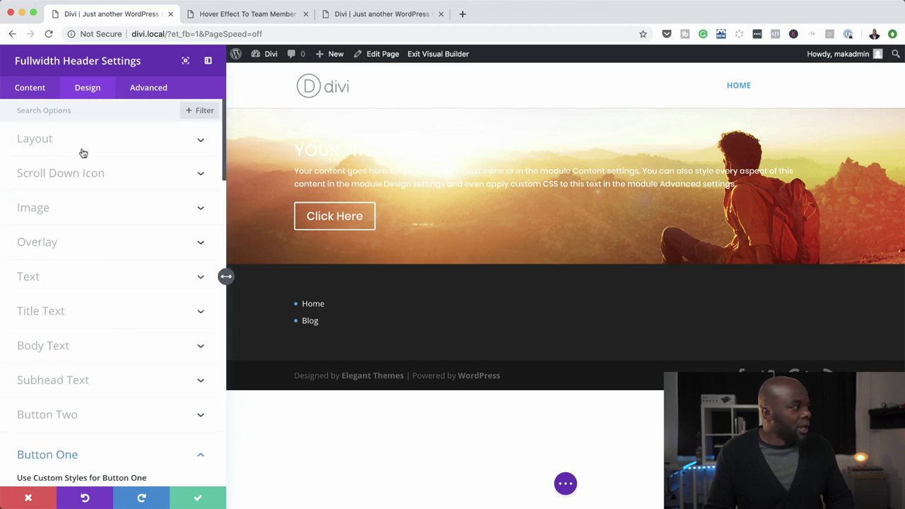
left_click(75, 143)
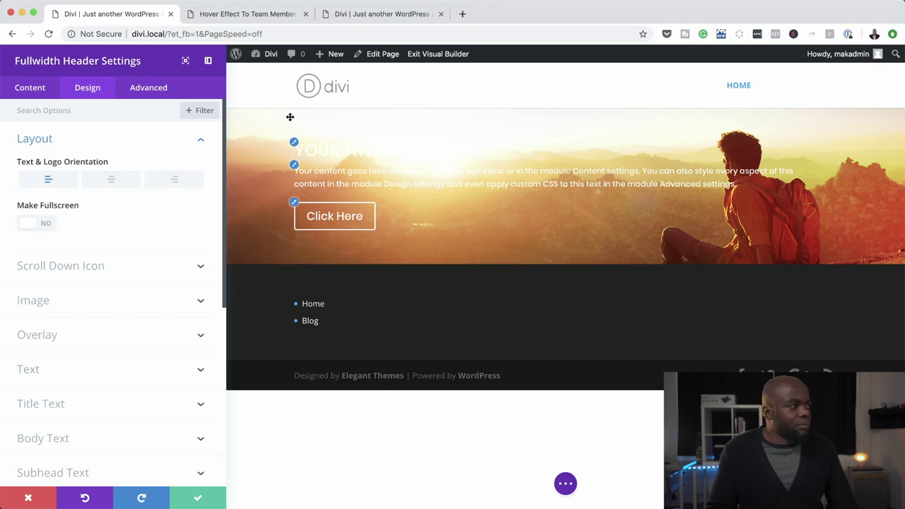
left_click(45, 225)
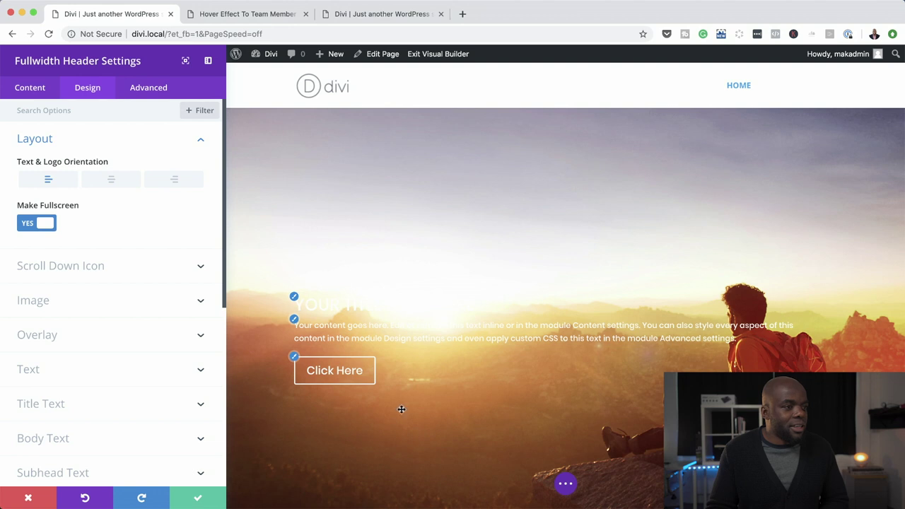
scroll(631, 483, "down", 4)
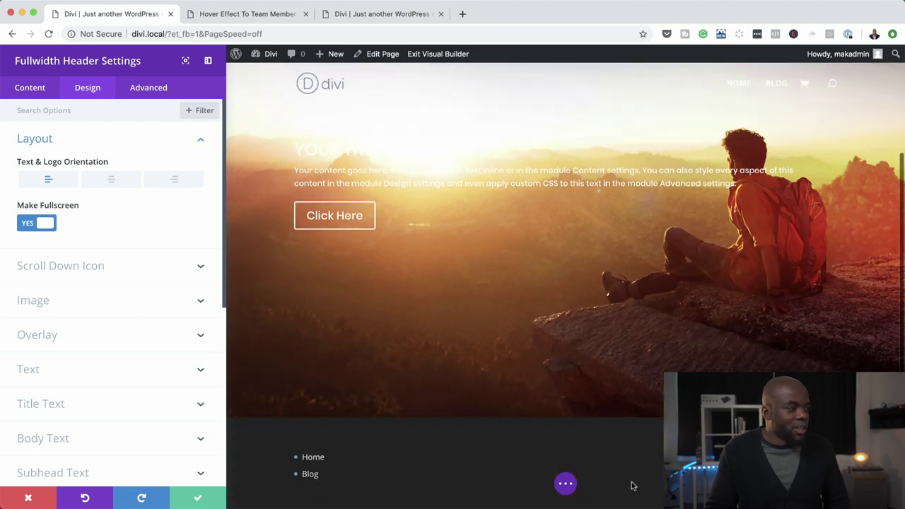
scroll(630, 485, "up", 4)
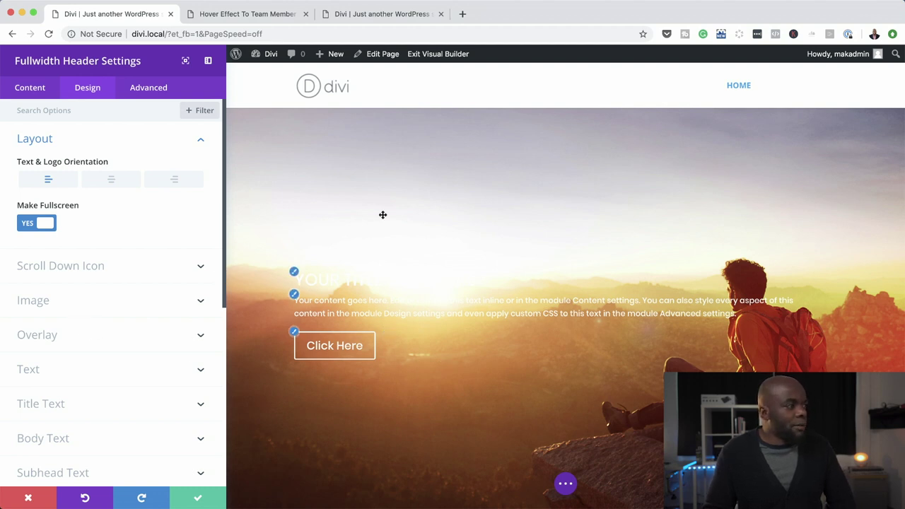
scroll(71, 342, "down", 1)
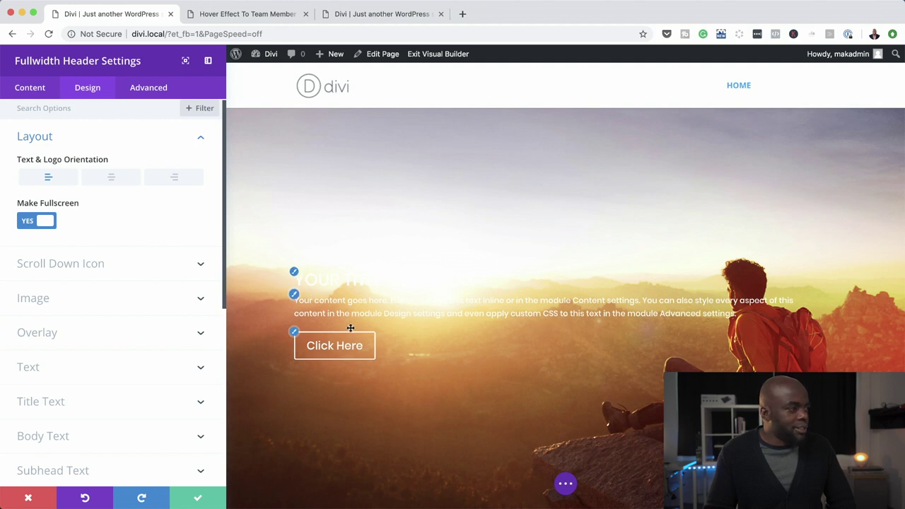
scroll(111, 354, "down", 4)
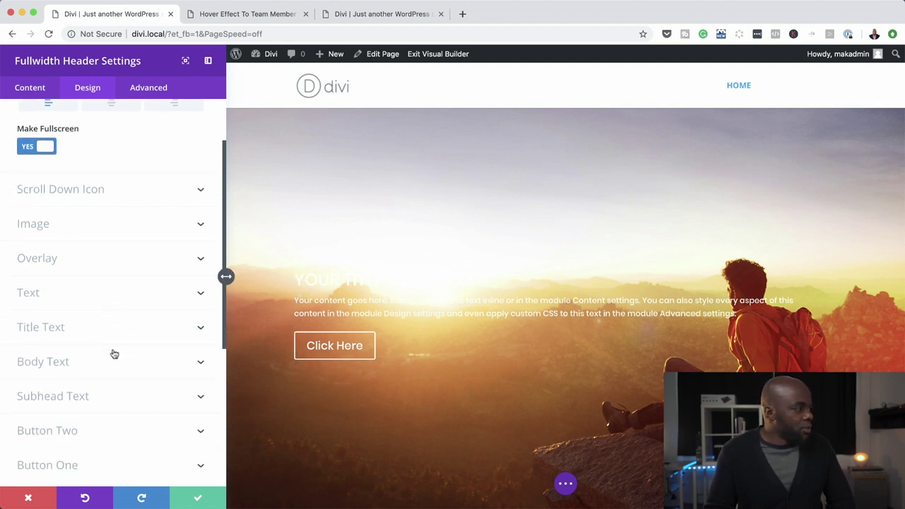
Step: Set the fullwidth header's content width to 50% in its sizing settings and save the module
scroll(114, 354, "down", 1)
scroll(114, 355, "down", 1)
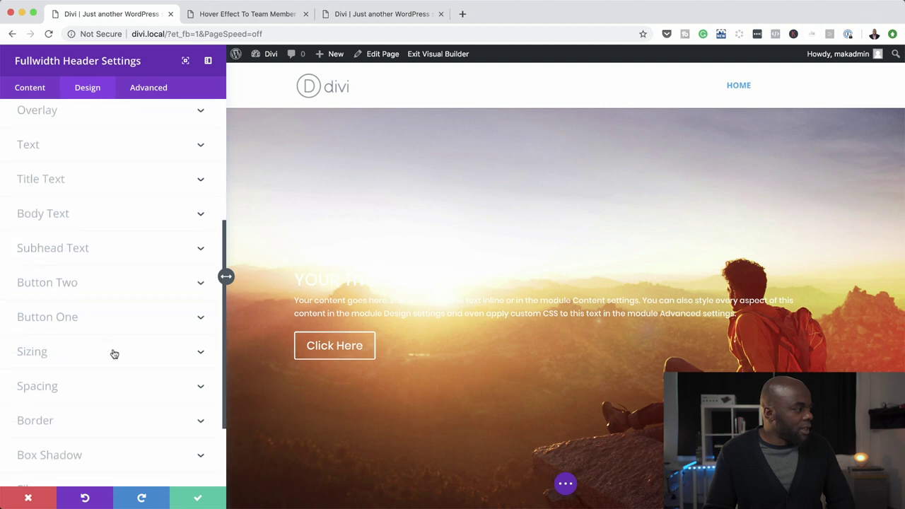
left_click(43, 359)
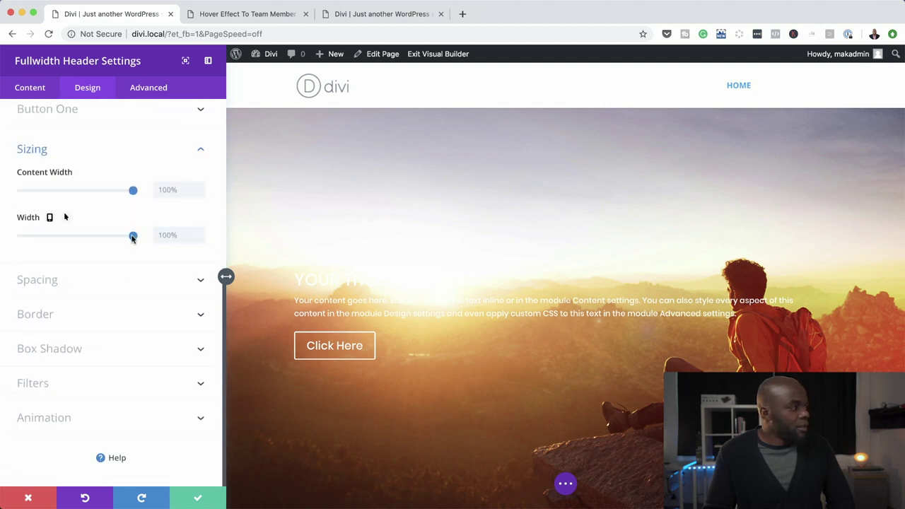
left_click_drag(131, 192, 78, 203)
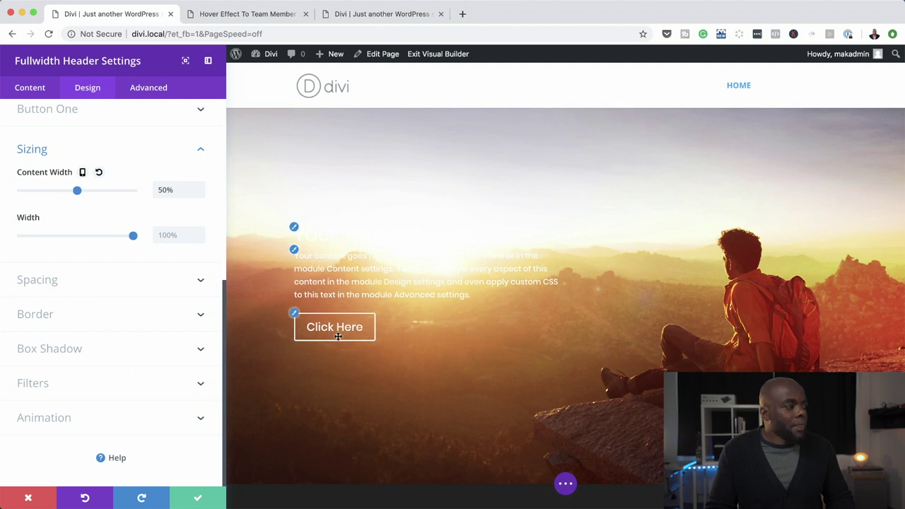
left_click(195, 498)
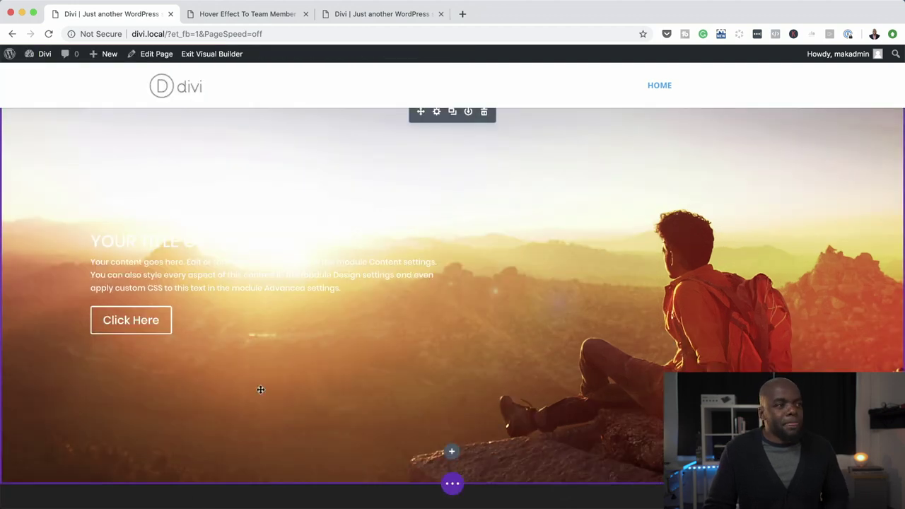
scroll(547, 311, "up", 1)
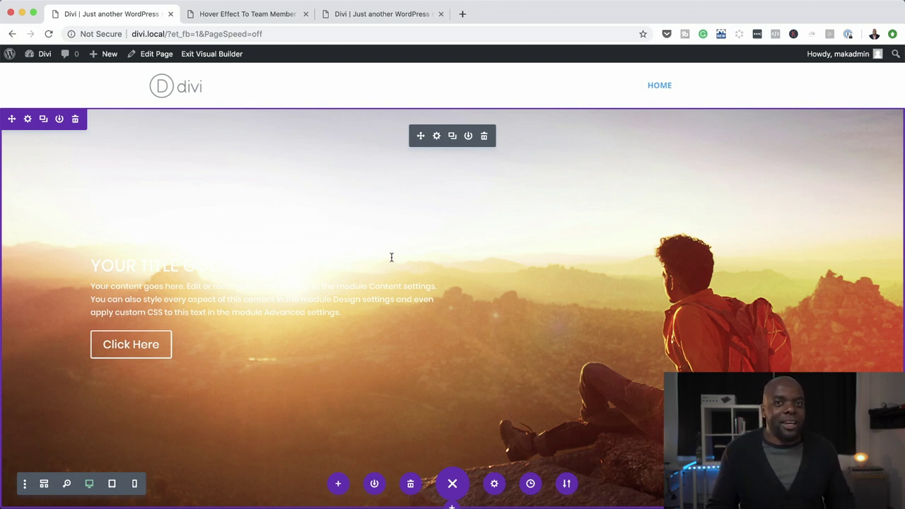
Step: Open the WordPress dashboard in a new browser tab, make it the first tab, and open Divi's Theme Customizer
mouse_move(44, 61)
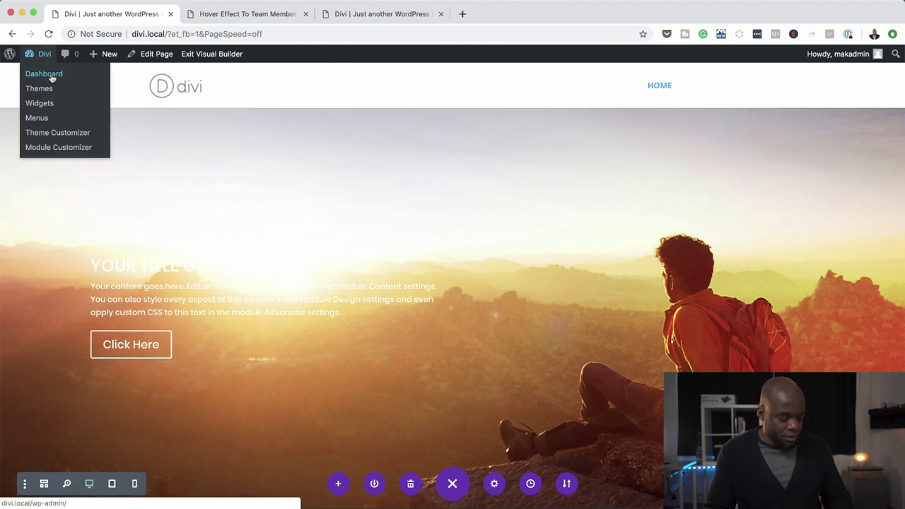
left_click(51, 79, "super")
left_click(243, 17)
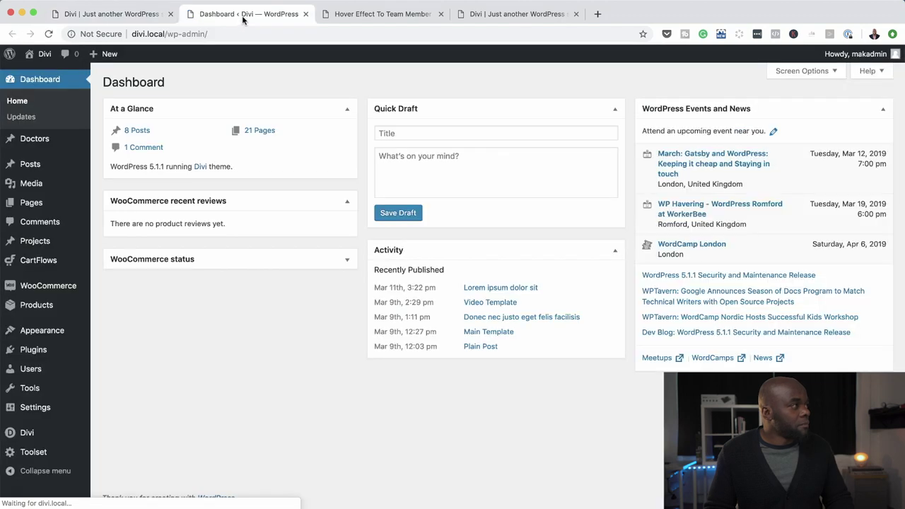
left_click_drag(167, 17, 109, 19)
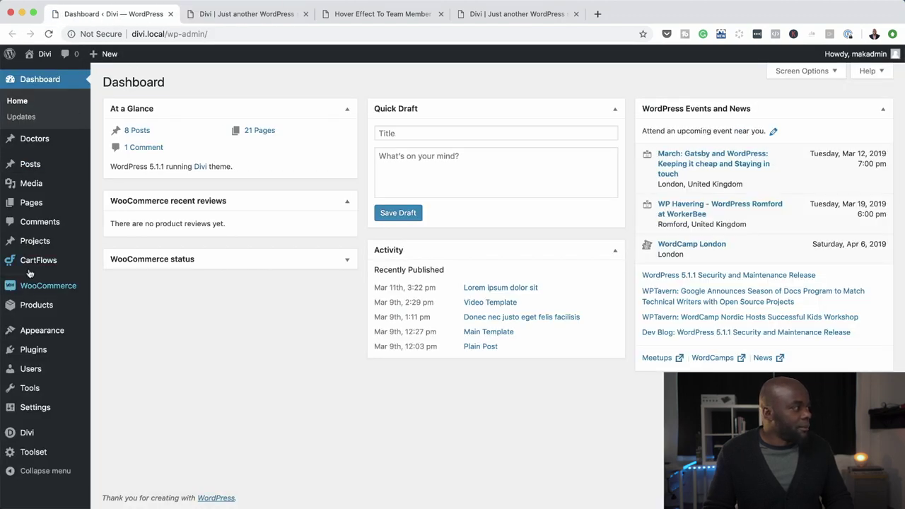
mouse_move(44, 439)
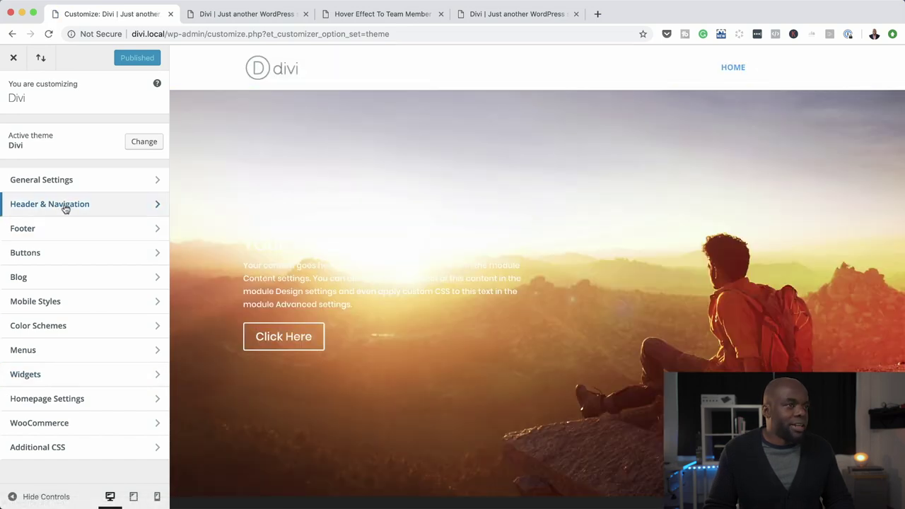
Step: Change the primary menu bar's text color to a light grey in the Header & Navigation settings
left_click(65, 207)
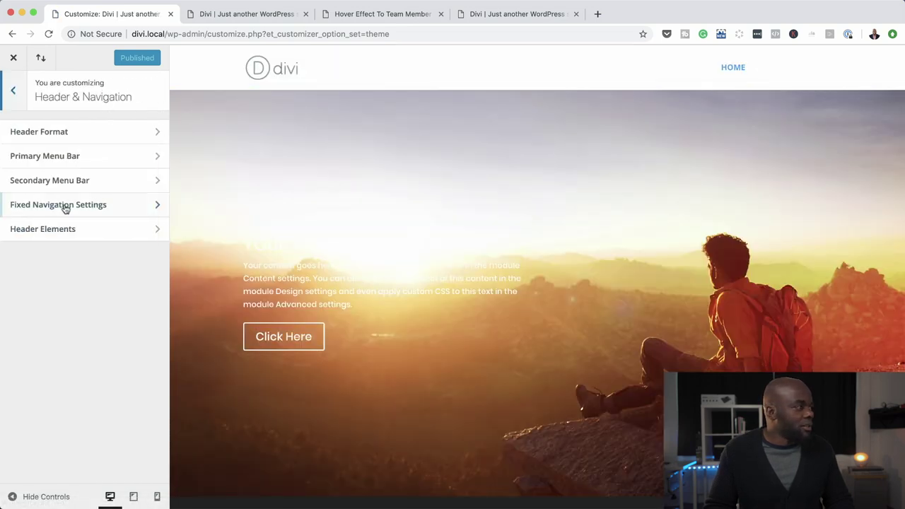
left_click(70, 158)
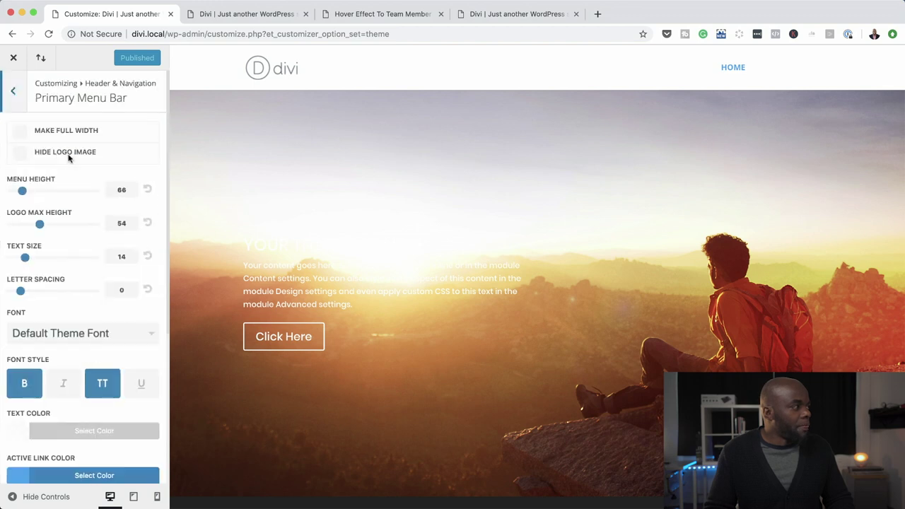
scroll(68, 371, "down", 3)
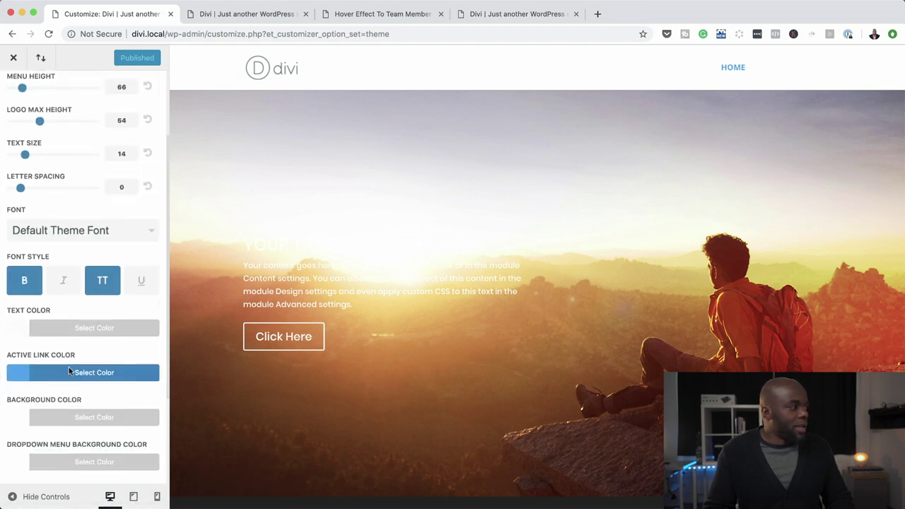
scroll(65, 364, "down", 2)
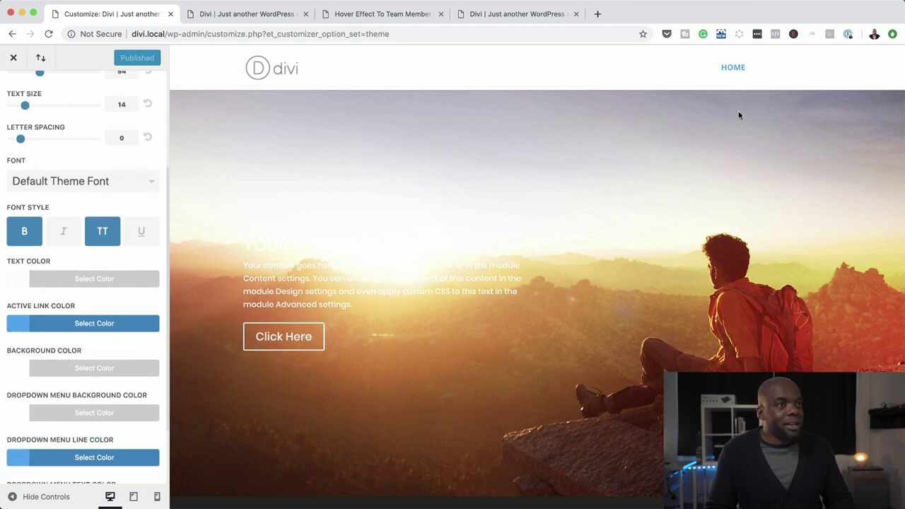
left_click(20, 281)
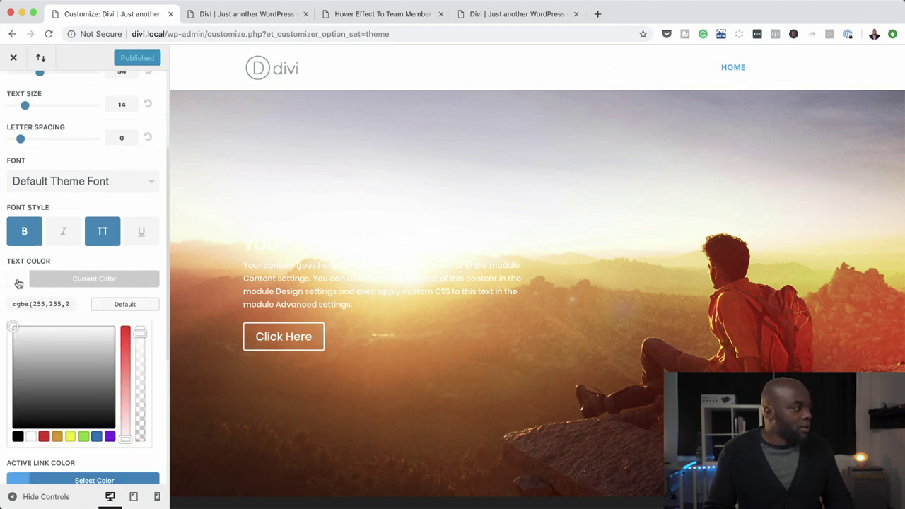
left_click_drag(27, 370, 11, 345)
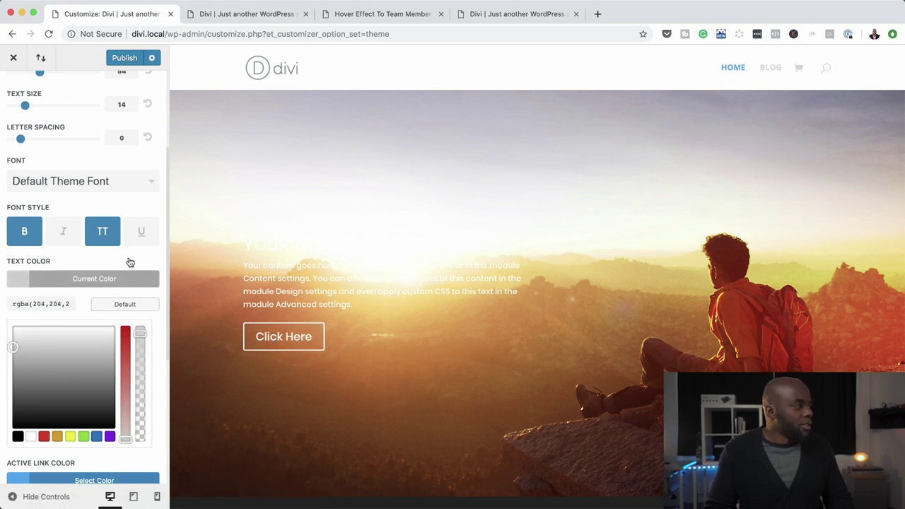
Step: Make the primary menu bar's white background fully transparent and check the menu over the page preview
scroll(132, 420, "down", 7)
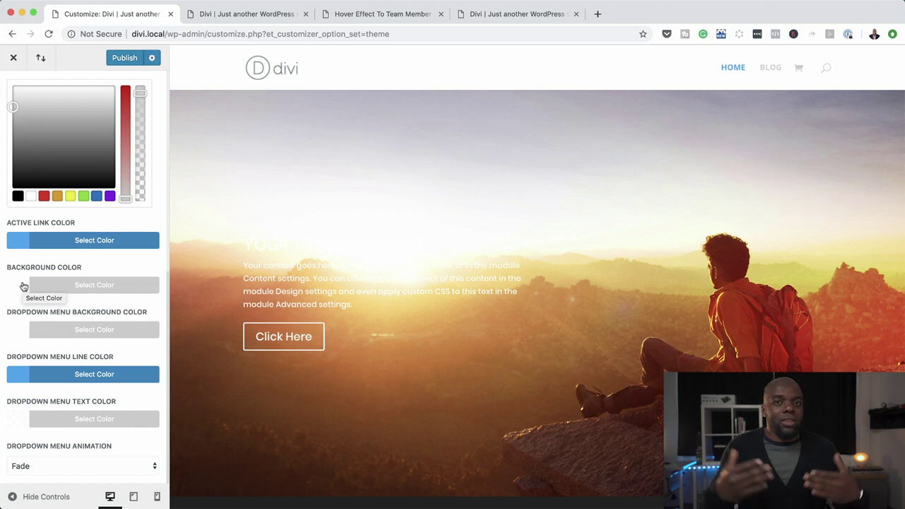
left_click(23, 286)
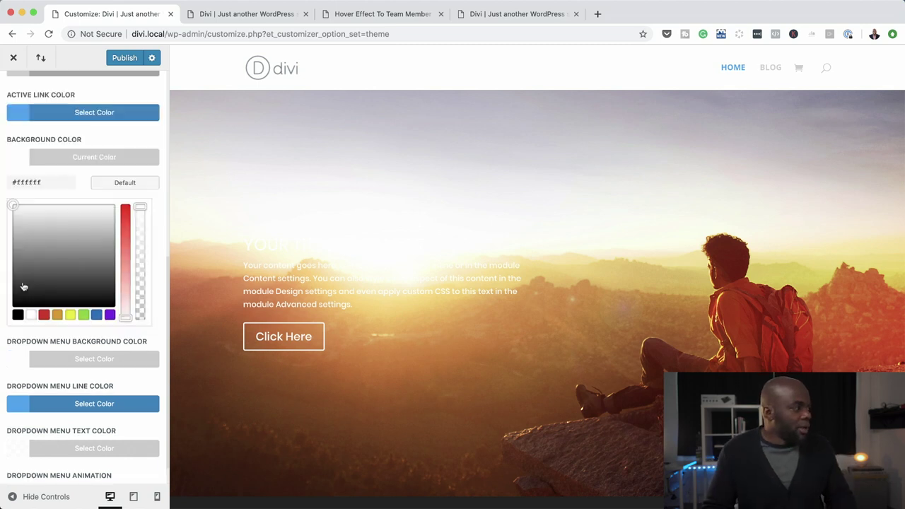
left_click_drag(141, 205, 141, 288)
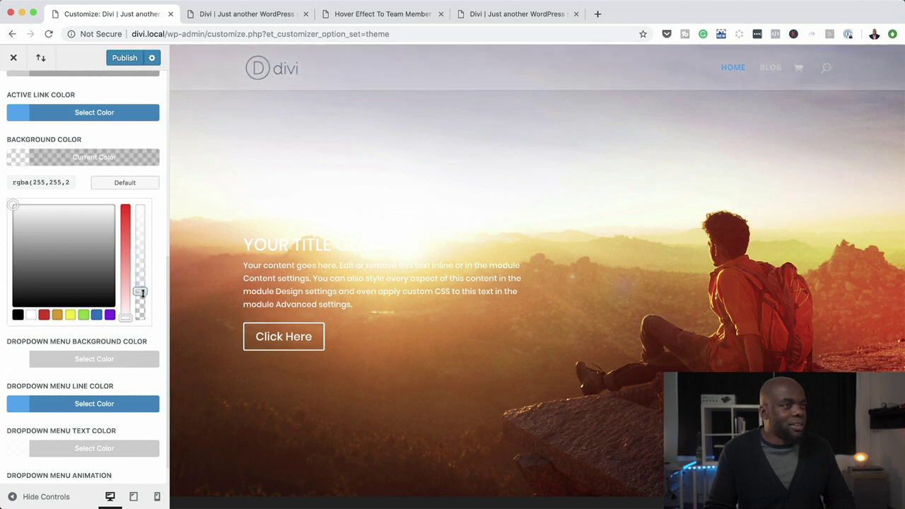
left_click_drag(142, 305, 142, 330)
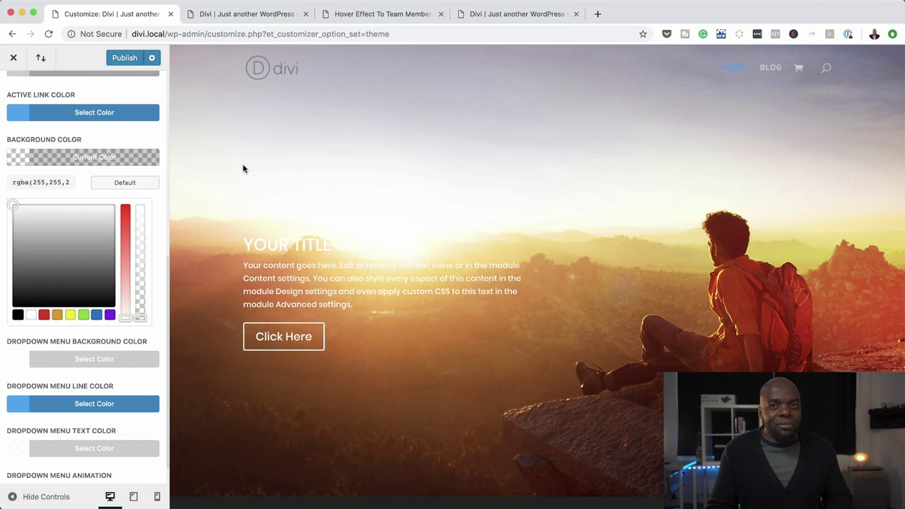
scroll(713, 155, "down", 1)
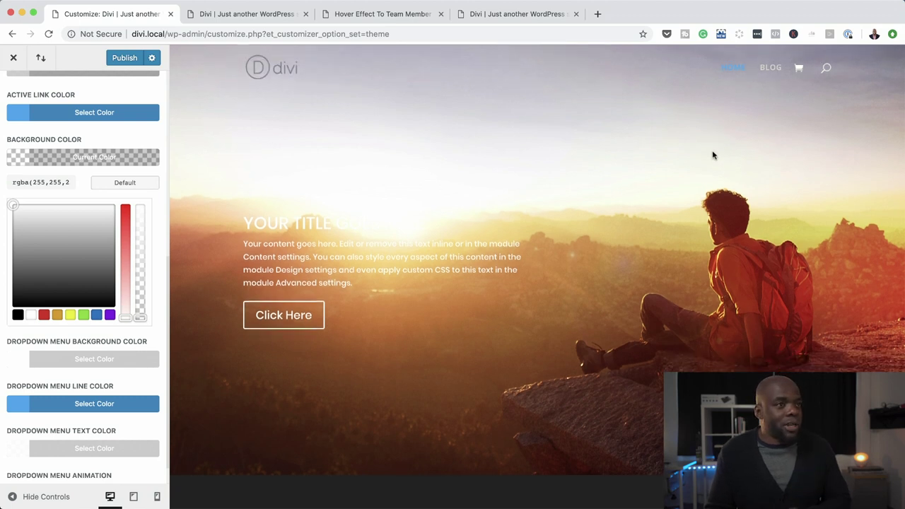
scroll(713, 155, "down", 3)
scroll(712, 150, "up", 4)
scroll(712, 150, "down", 4)
scroll(712, 150, "up", 4)
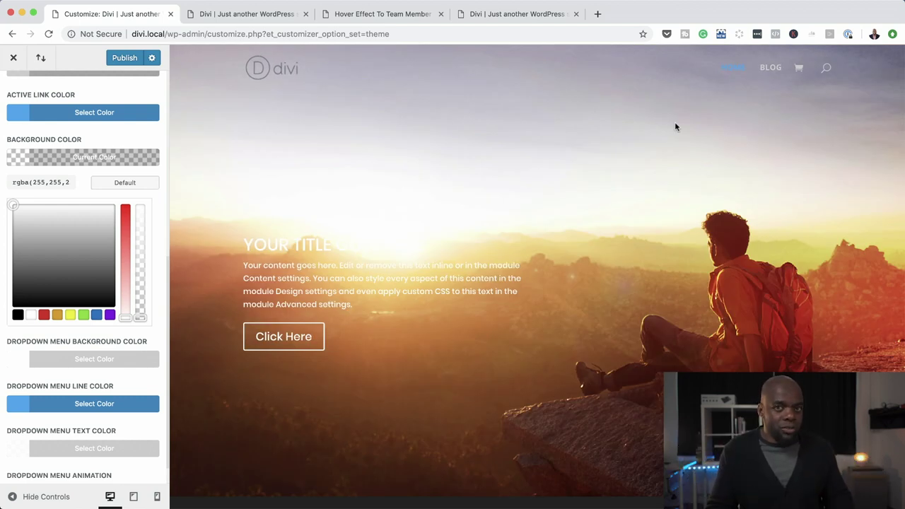
left_click(160, 340)
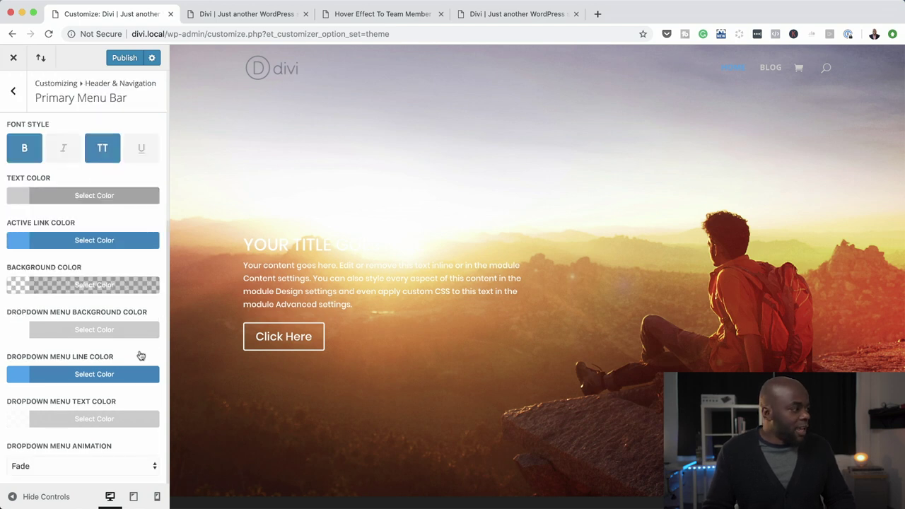
Step: Set the fixed navigation's primary menu background to dark grey rgb(38,38,38) and check it on the scrolled preview
left_click(14, 95)
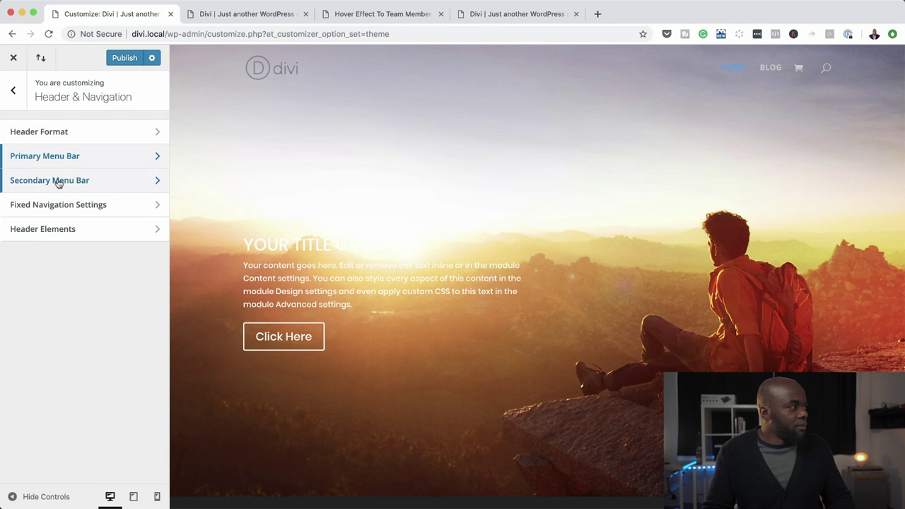
left_click(81, 205)
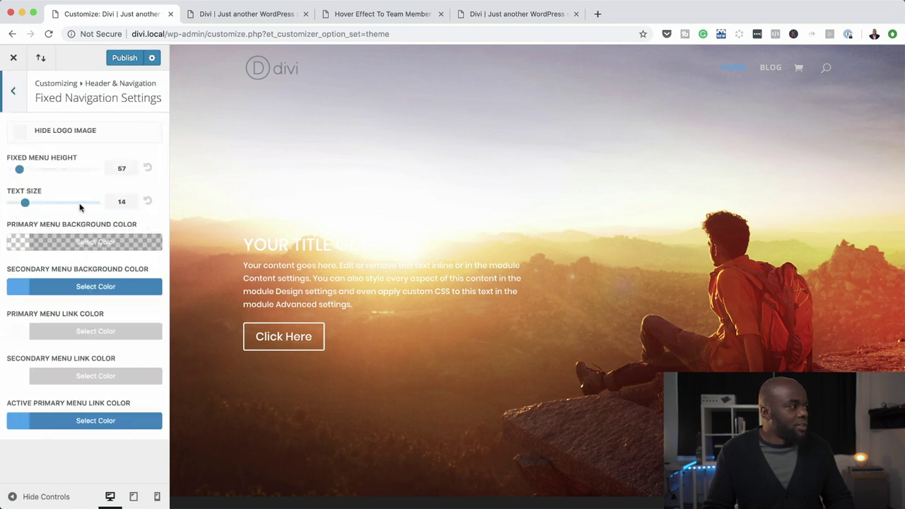
left_click(20, 244)
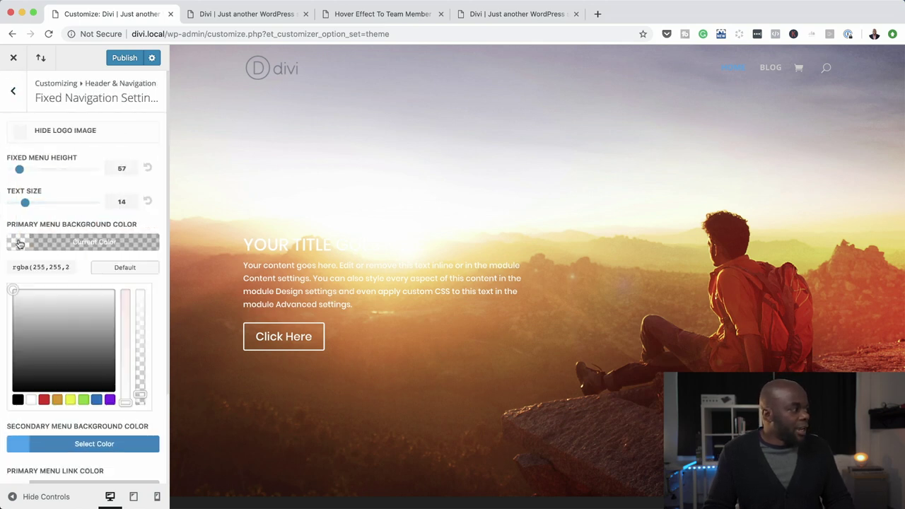
left_click_drag(10, 290, 1, 378)
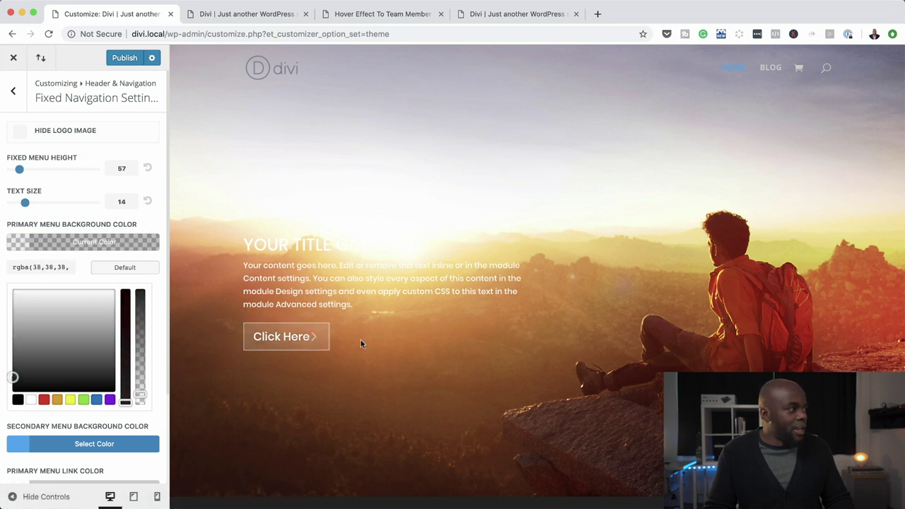
scroll(663, 304, "down", 3)
scroll(662, 304, "down", 2)
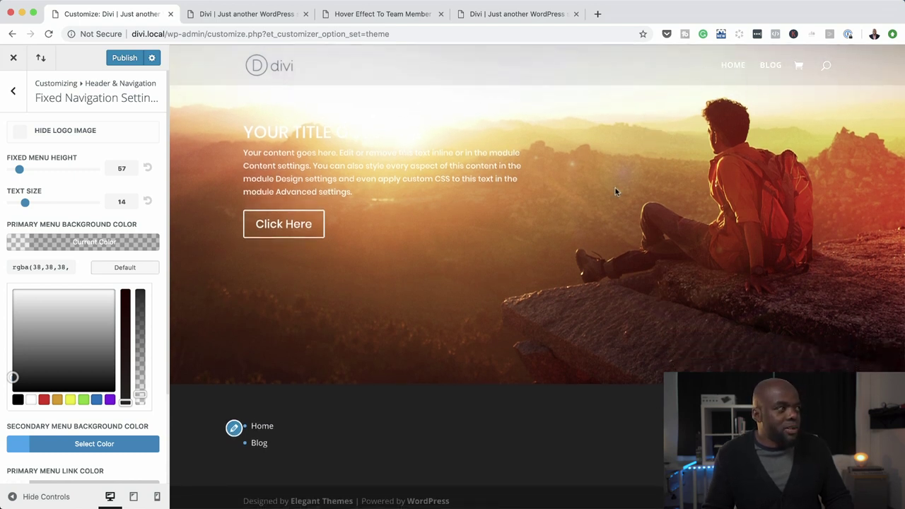
scroll(625, 269, "up", 4)
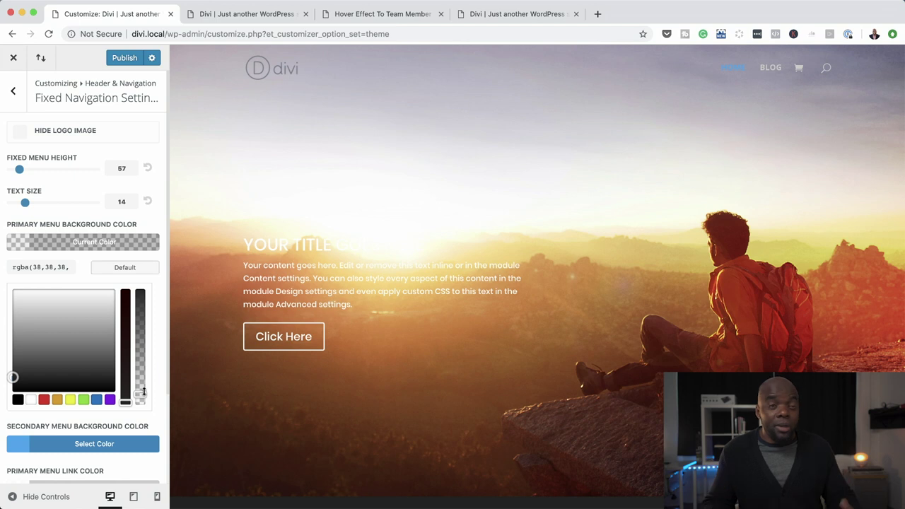
Step: Raise the opacity of the fixed menu's dark background to a medium semi-transparent level, checking it on the scrolled preview
left_click_drag(144, 390, 144, 333)
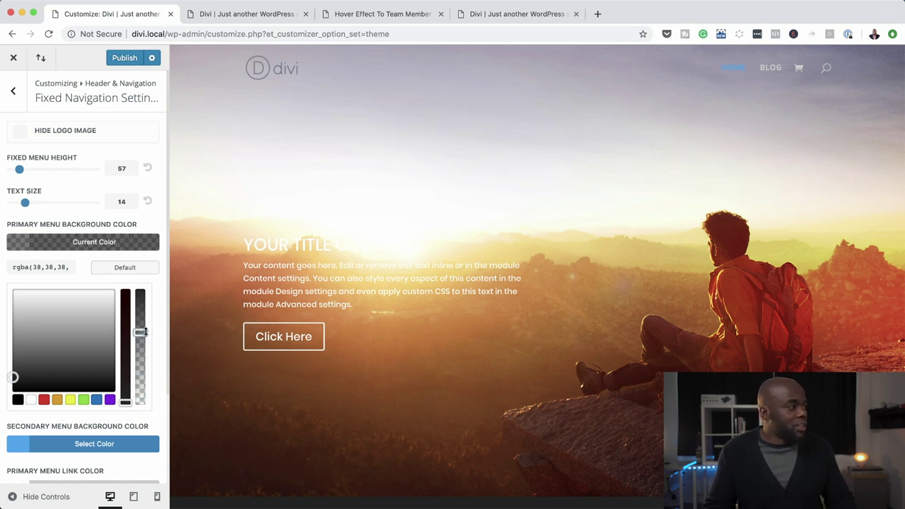
scroll(724, 163, "down", 3)
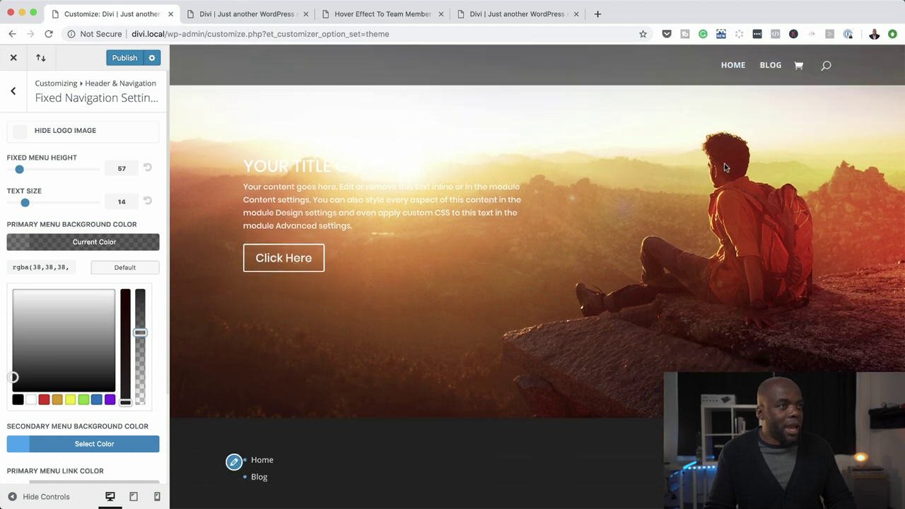
scroll(724, 164, "down", 1)
scroll(724, 164, "up", 3)
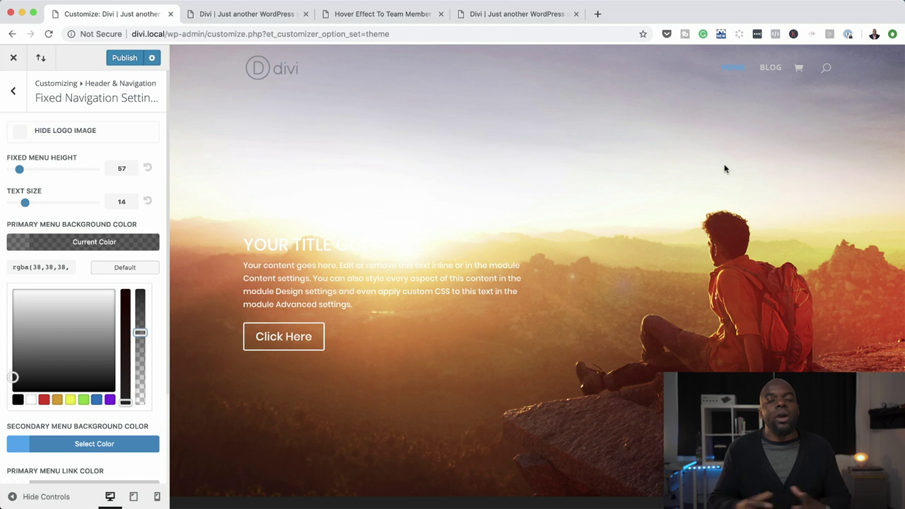
left_click_drag(140, 332, 140, 340)
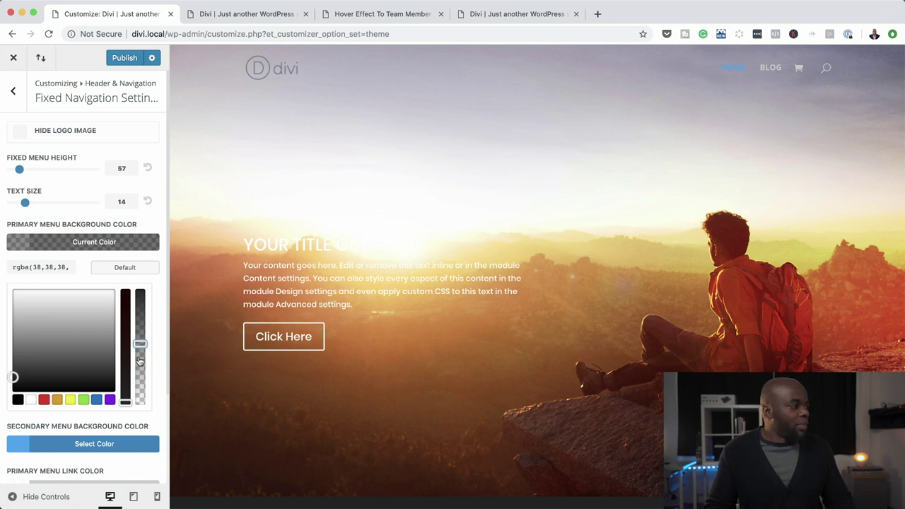
Step: Publish the customizer changes and reload the page in the Visual Builder tab
left_click(127, 59)
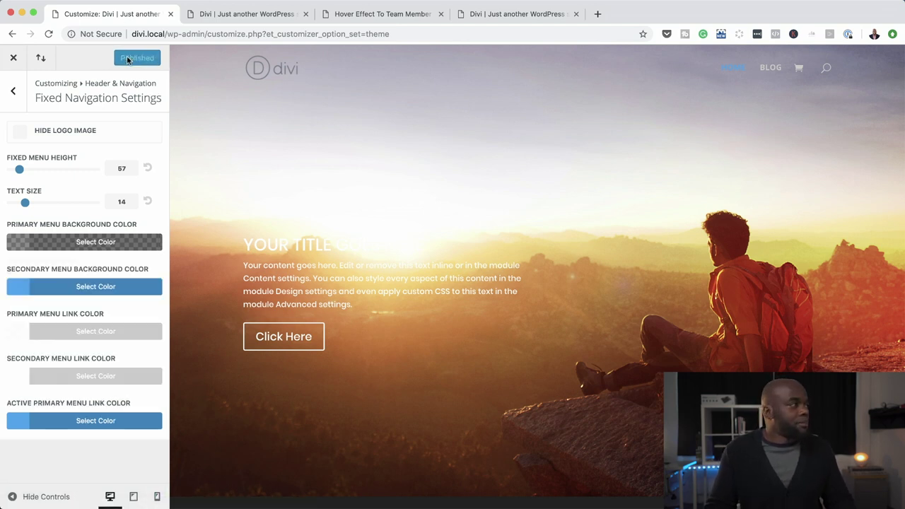
left_click(248, 15)
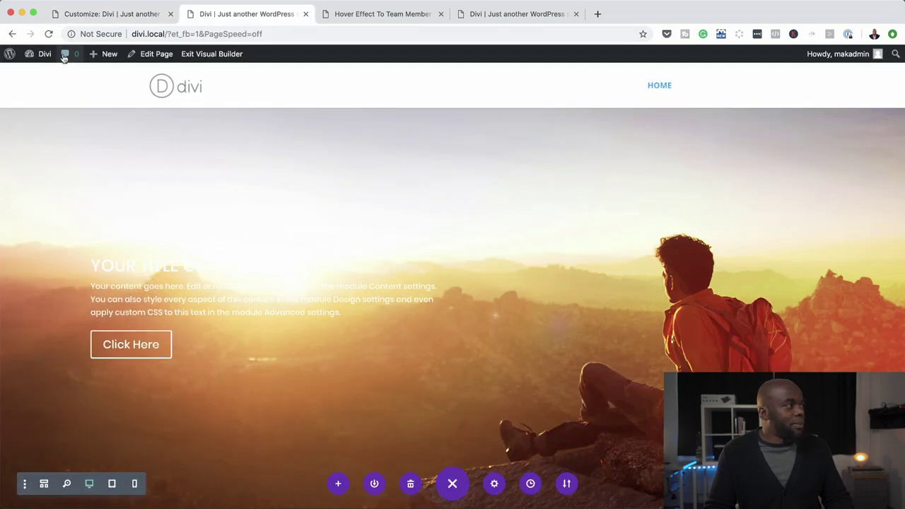
left_click(49, 34)
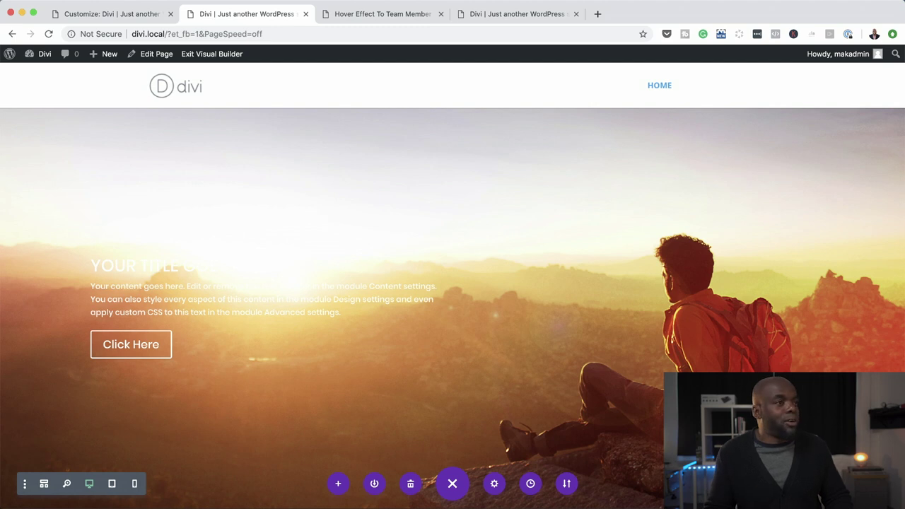
Step: Reload the Visual Builder page and add a background gradient to the fullwidth header module
left_click(49, 34)
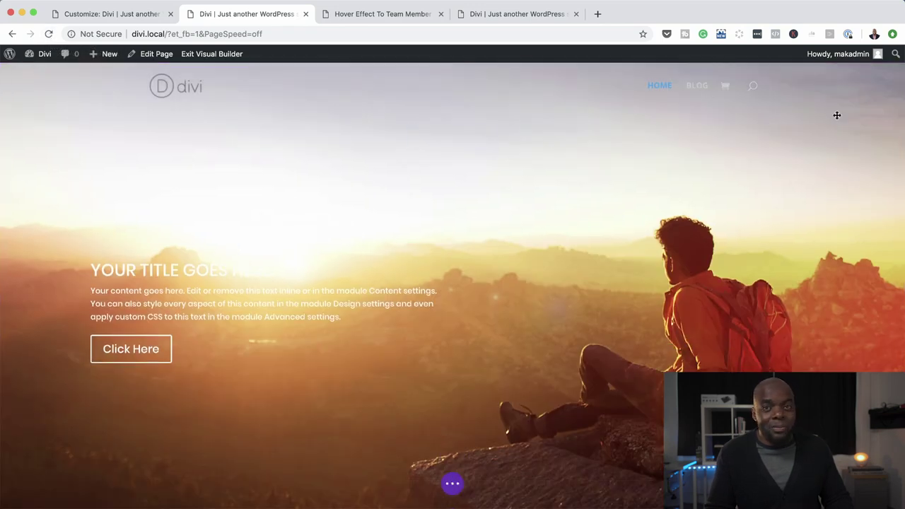
mouse_move(453, 505)
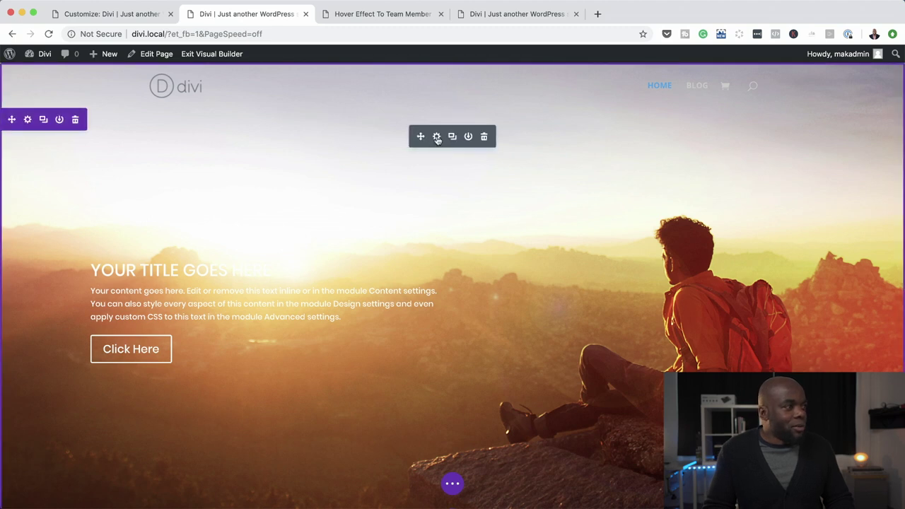
left_click(437, 137)
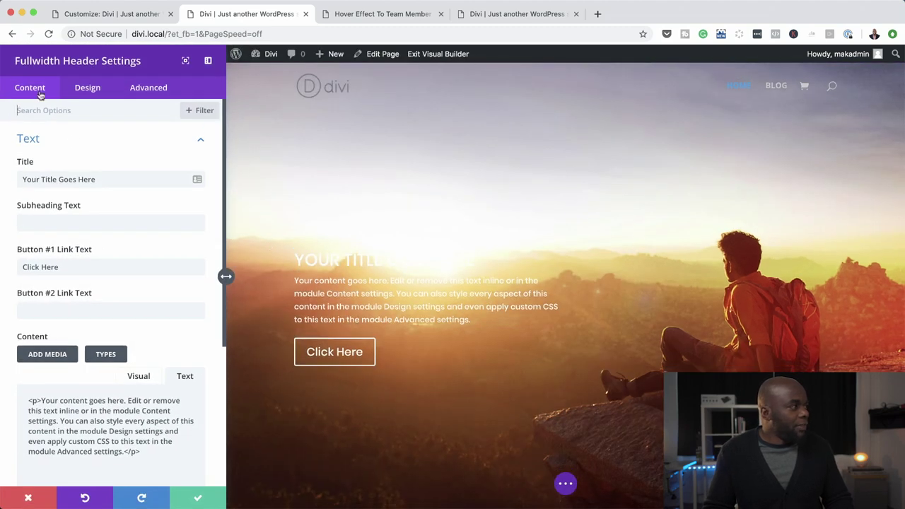
scroll(132, 266, "down", 5)
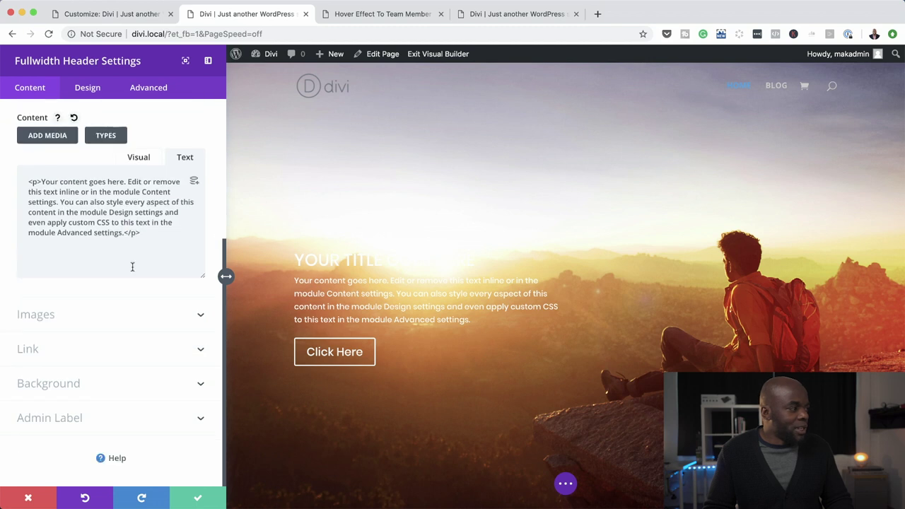
left_click(71, 387)
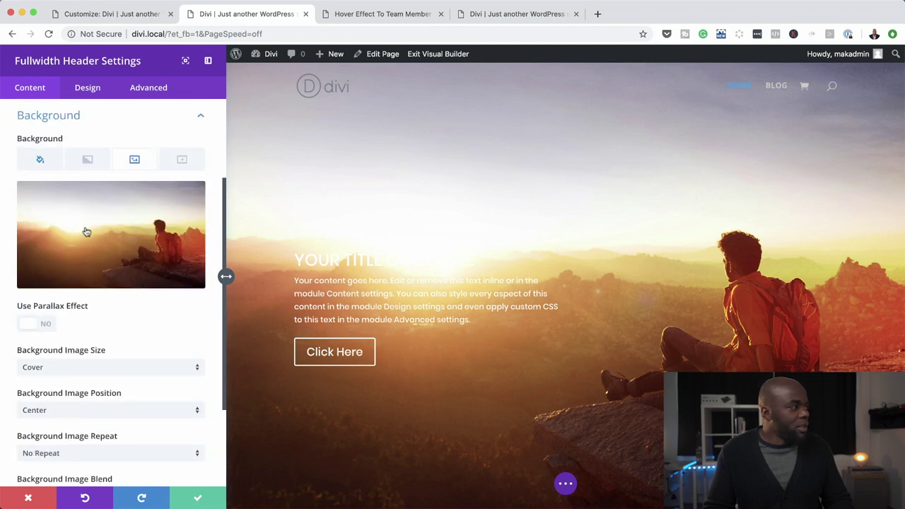
left_click(87, 160)
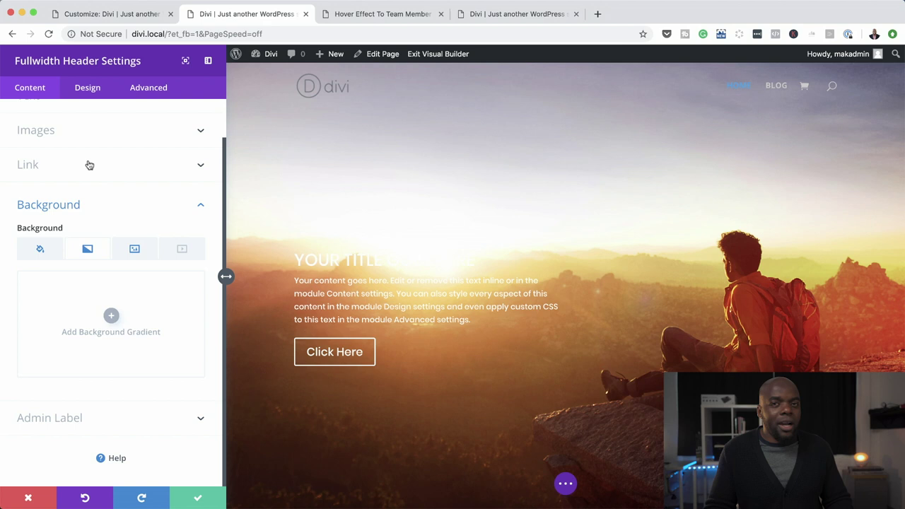
left_click(111, 316)
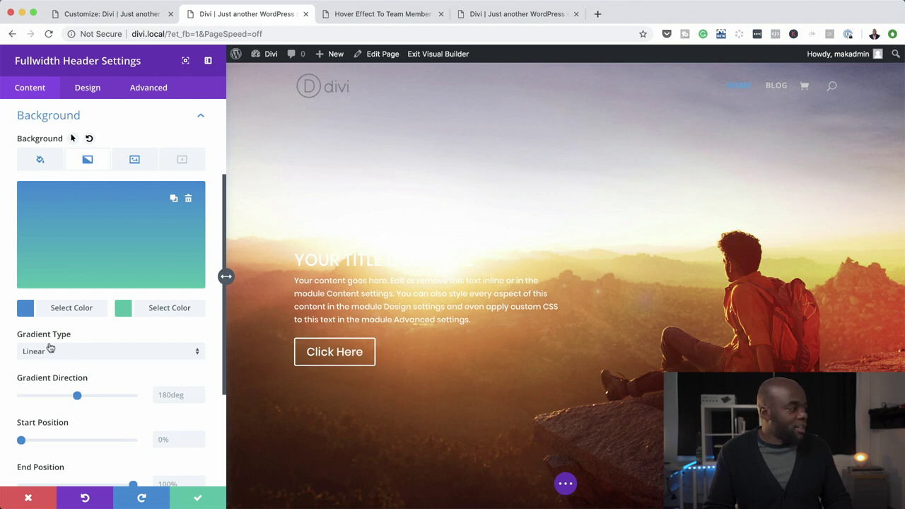
Step: Set the header gradient's first color to black and its second color to fully transparent white, rgba(255,255,255,0)
left_click(26, 309)
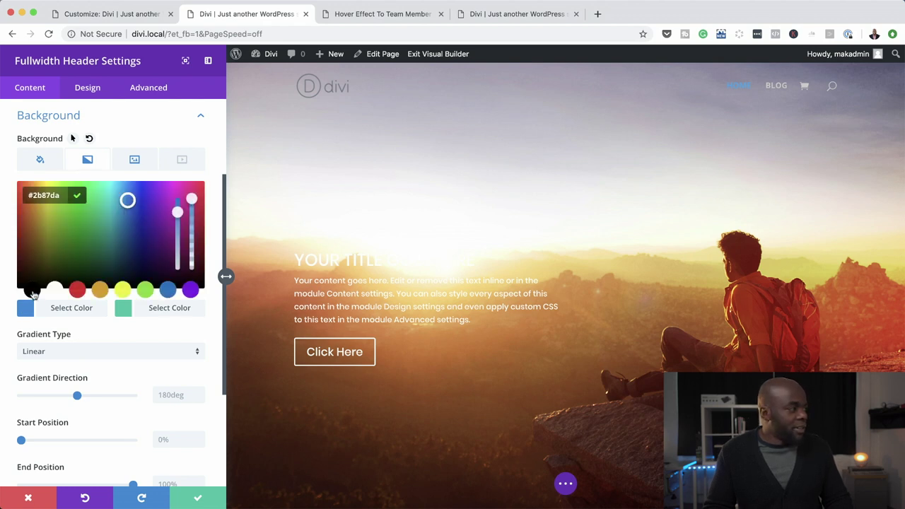
left_click(32, 291)
left_click(125, 310)
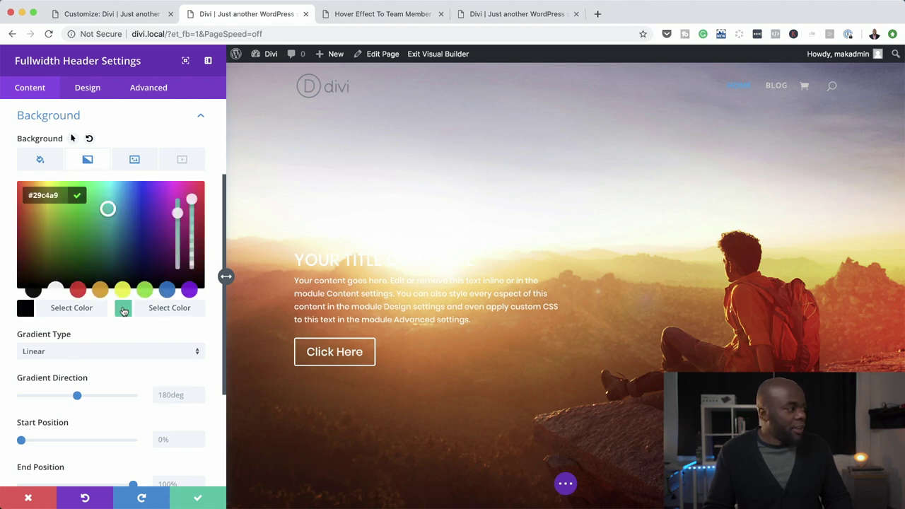
left_click_drag(193, 204, 193, 283)
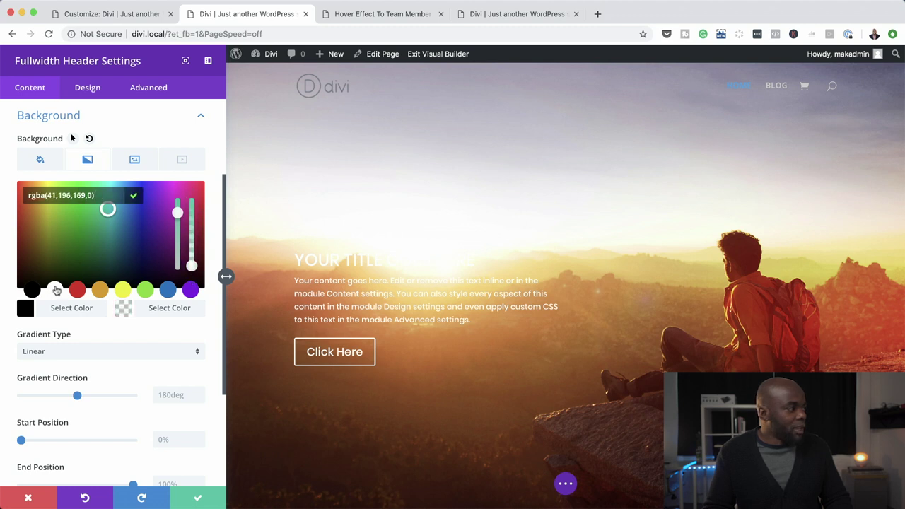
left_click(55, 290)
left_click(191, 263)
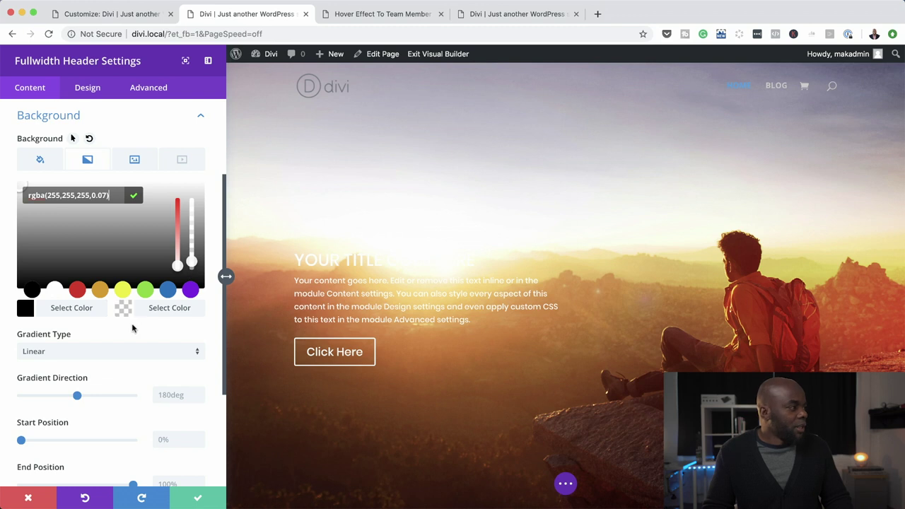
left_click_drag(192, 263, 192, 270)
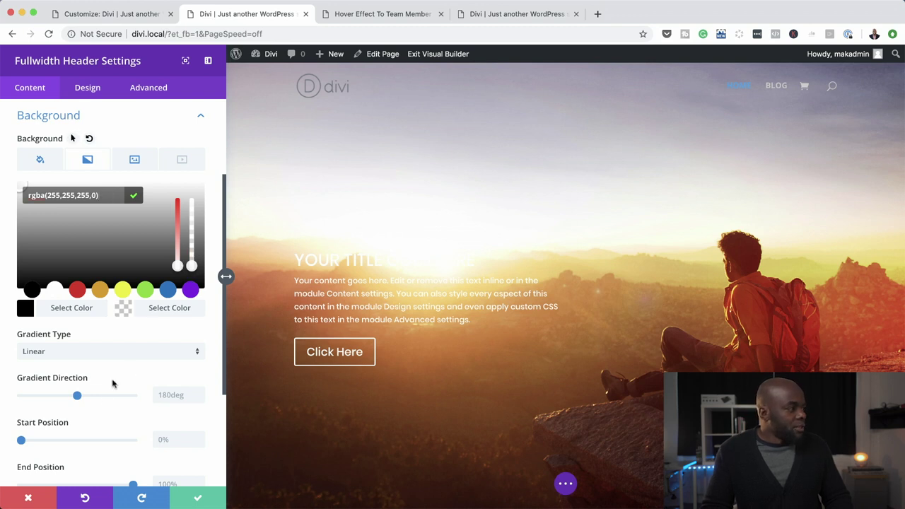
Step: Place the gradient above the background image and lower its first color to rgba(0,0,0,0.83)
scroll(112, 384, "down", 5)
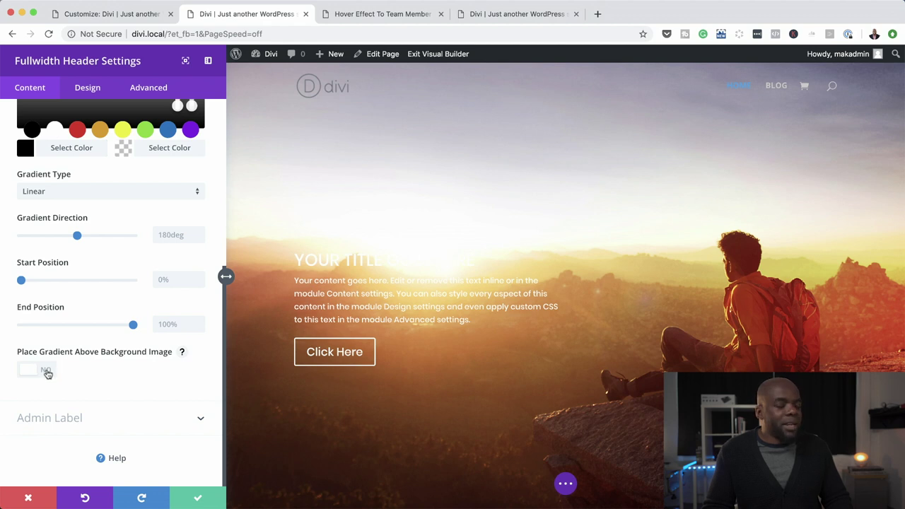
left_click(45, 371)
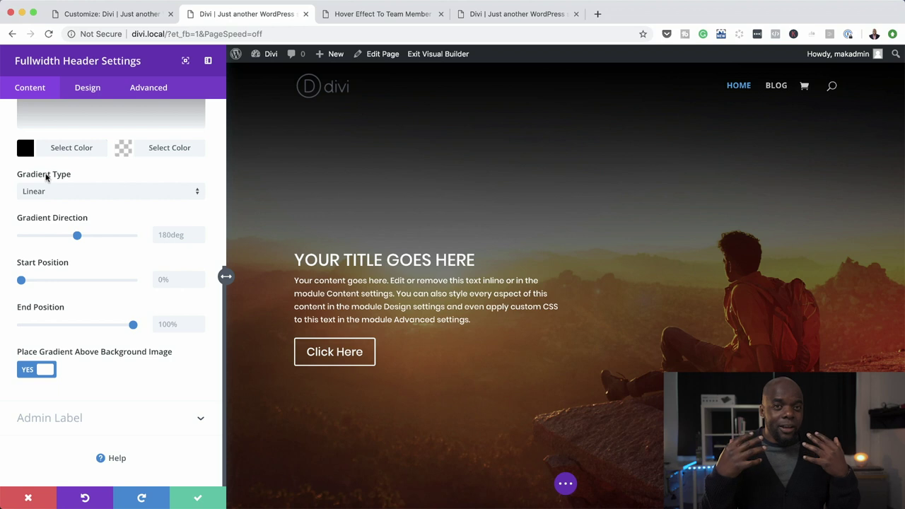
left_click(27, 149)
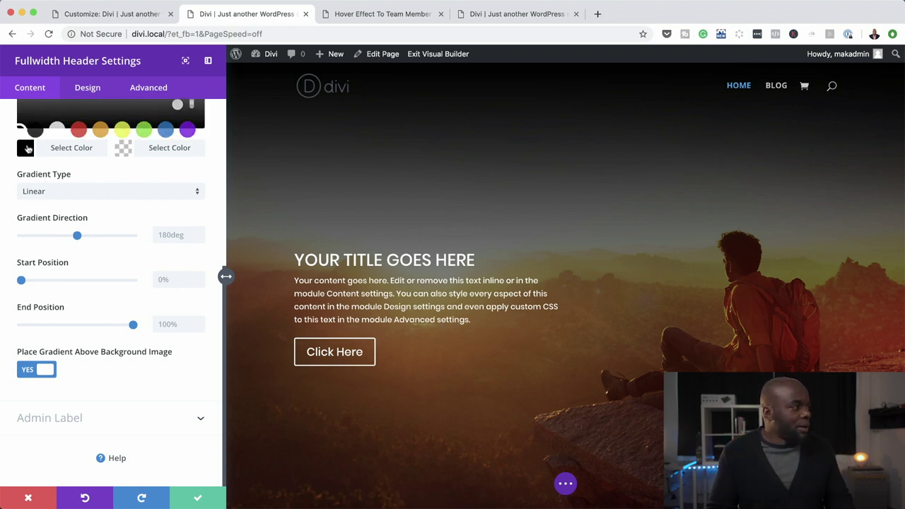
scroll(85, 189, "up", 3)
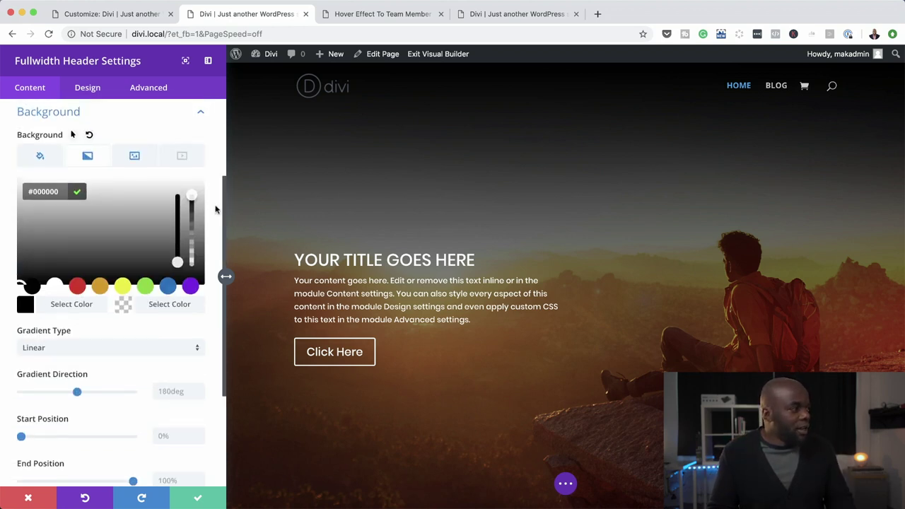
left_click_drag(191, 208, 196, 226)
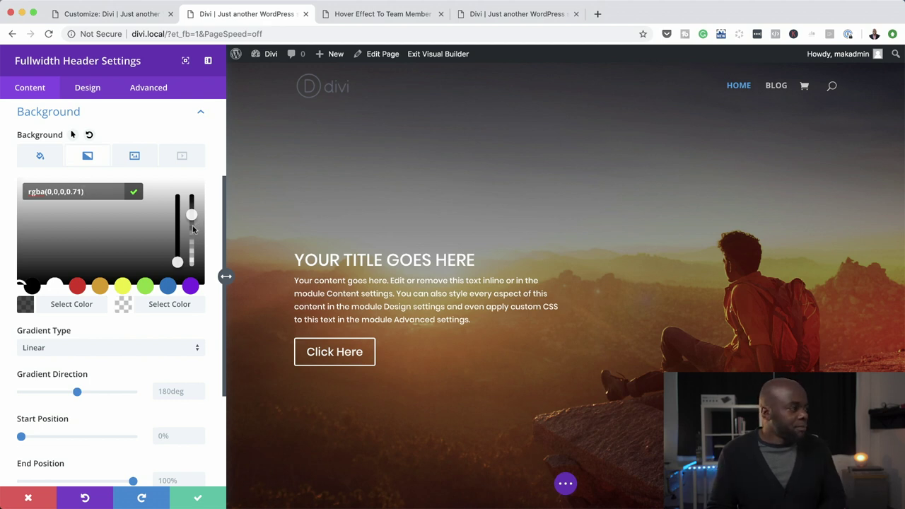
left_click_drag(192, 218, 192, 219)
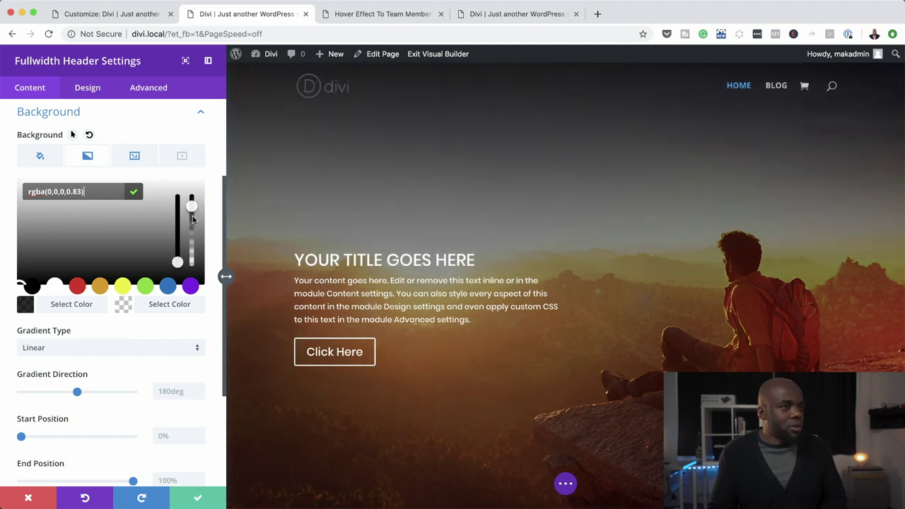
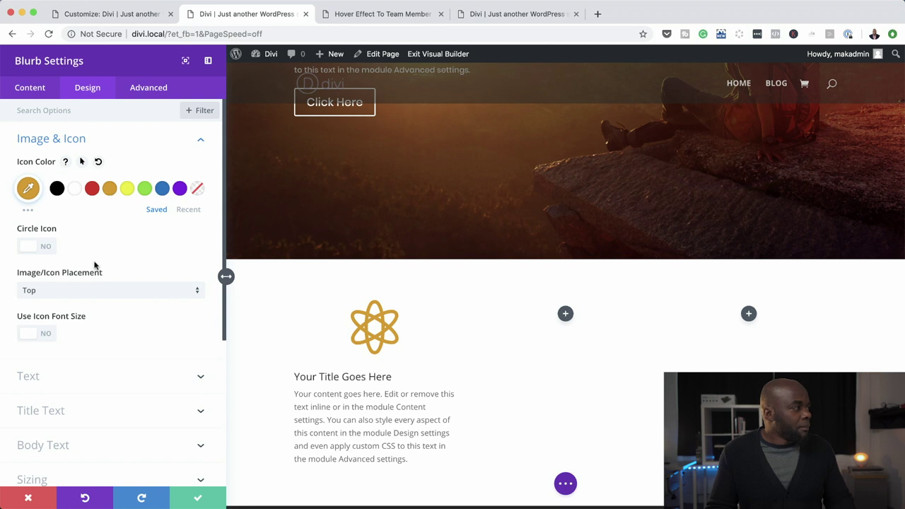
Step: Set the blurb's icon font size to 44px and style its title in Poppins, uppercase and centered
left_click(48, 334)
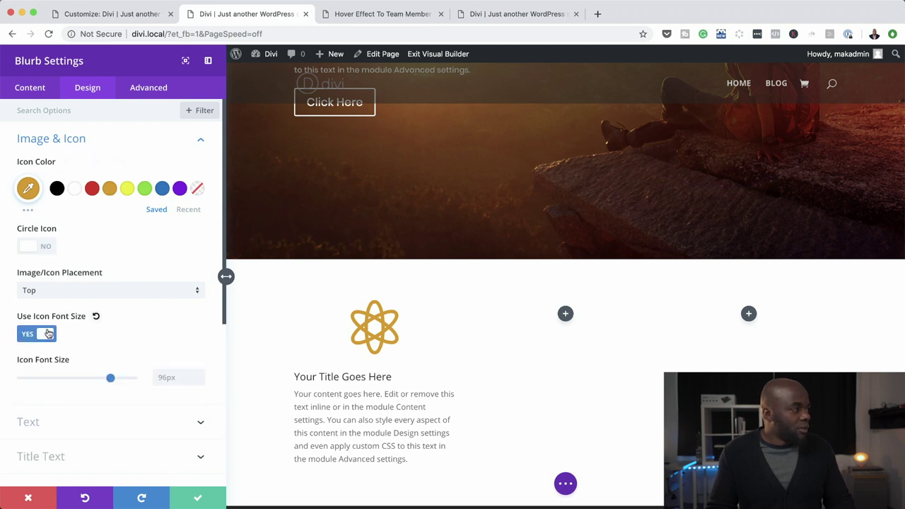
left_click_drag(110, 380, 61, 380)
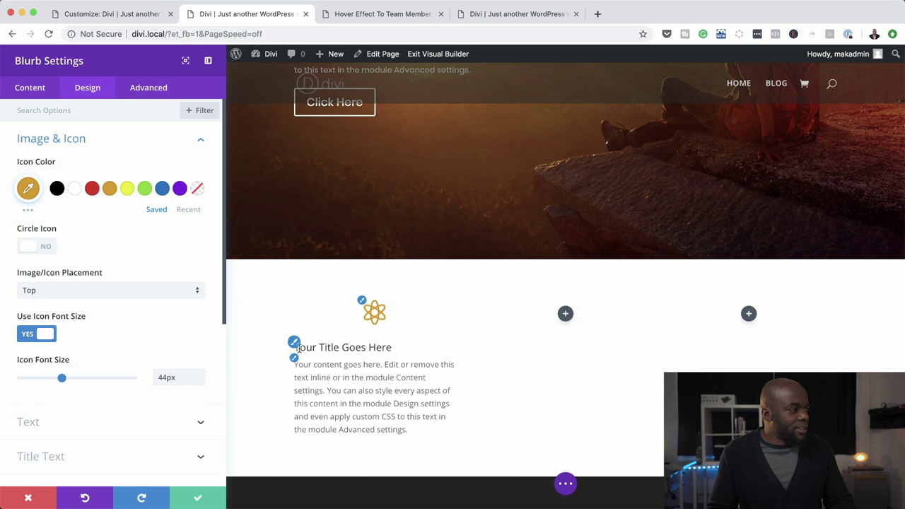
left_click(294, 345)
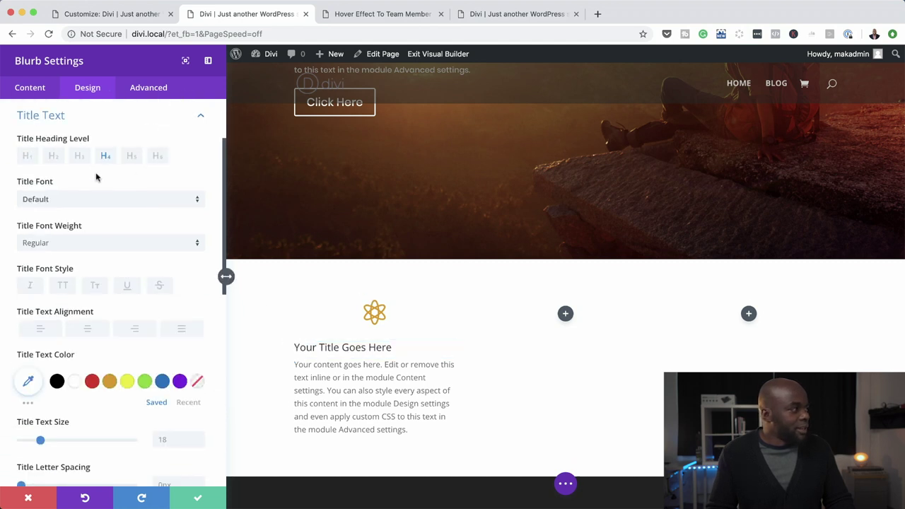
left_click(68, 202)
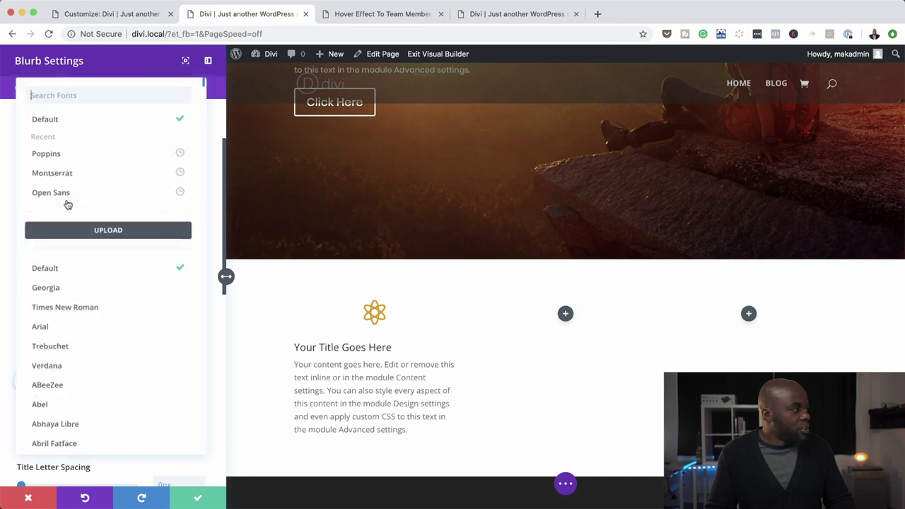
left_click(67, 157)
left_click(64, 286)
scroll(85, 311, "down", 1)
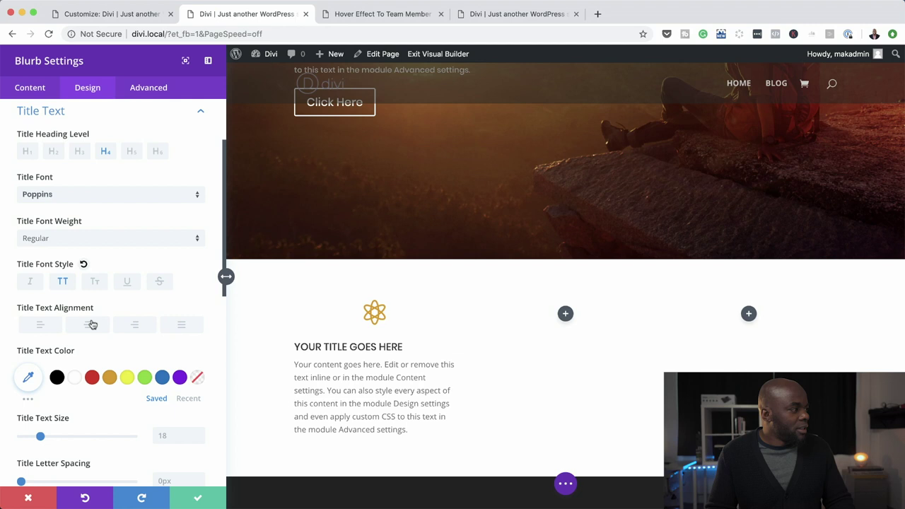
left_click(88, 327)
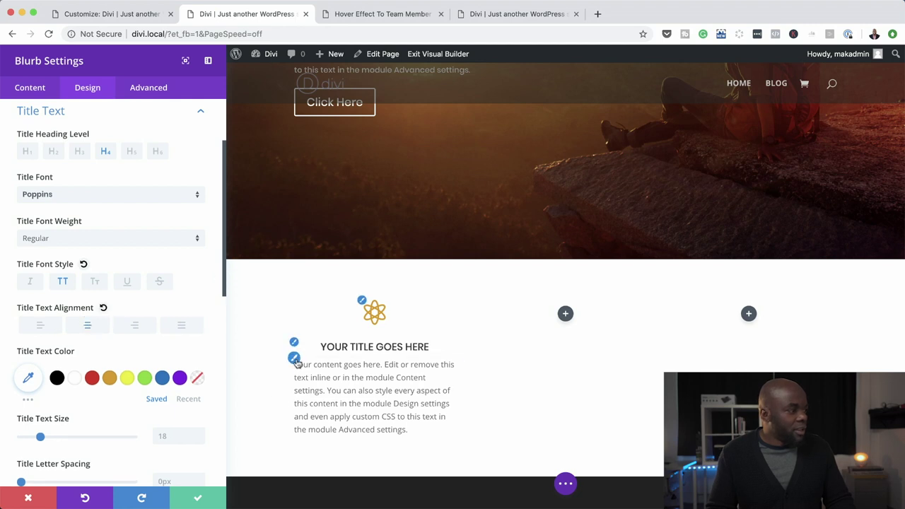
Step: Center the blurb's body text, set its font to Poppins, and save the module settings
left_click(294, 359)
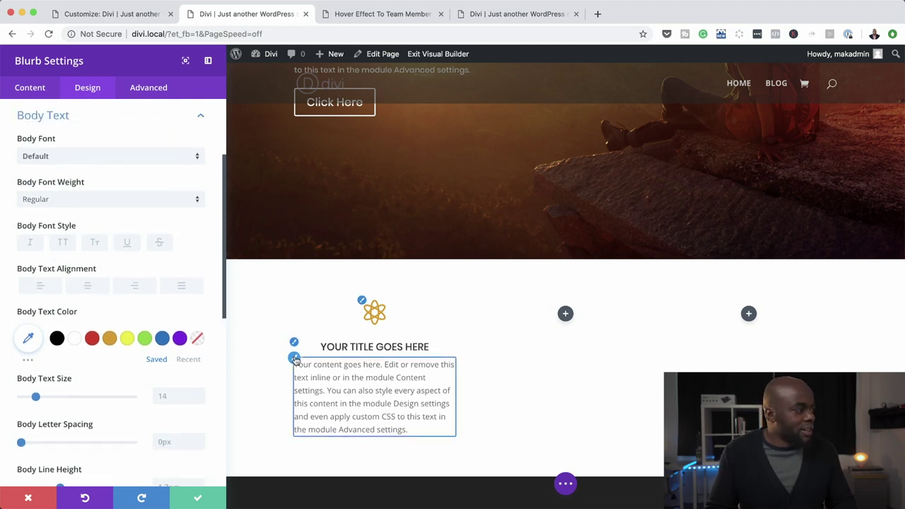
left_click(89, 287)
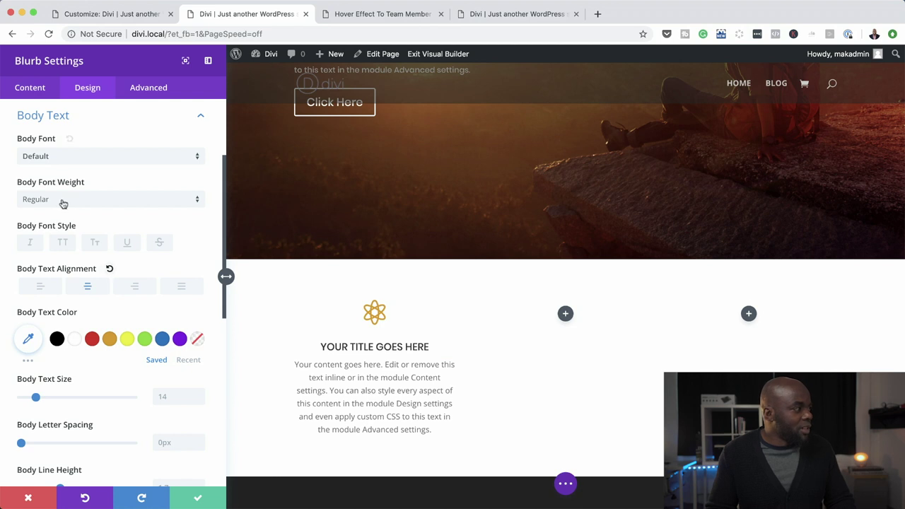
left_click(59, 156)
left_click(63, 155)
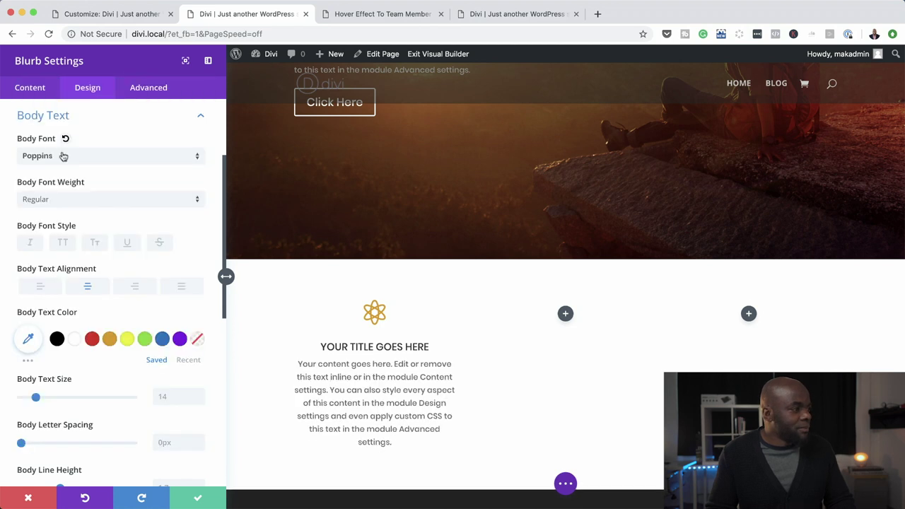
left_click(198, 498)
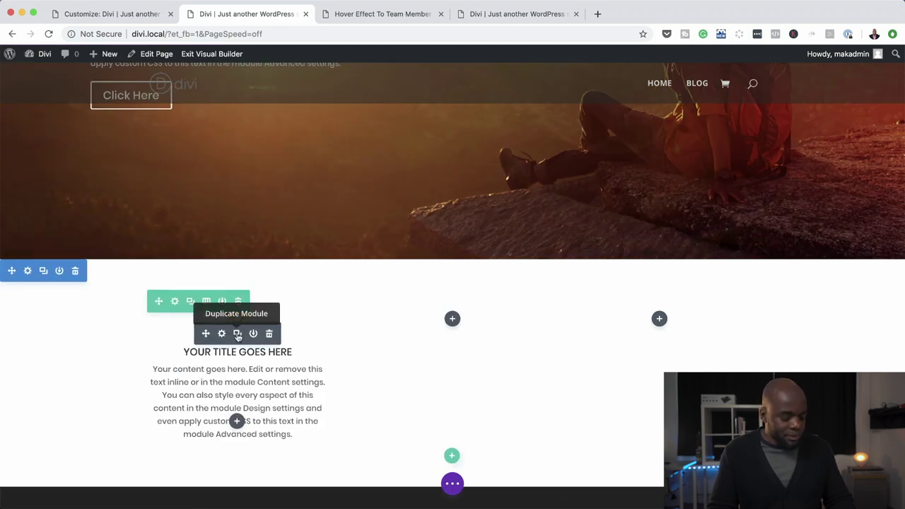
Step: Copy the styled blurb into the empty second and third columns of the row
left_click_drag(238, 335, 452, 319)
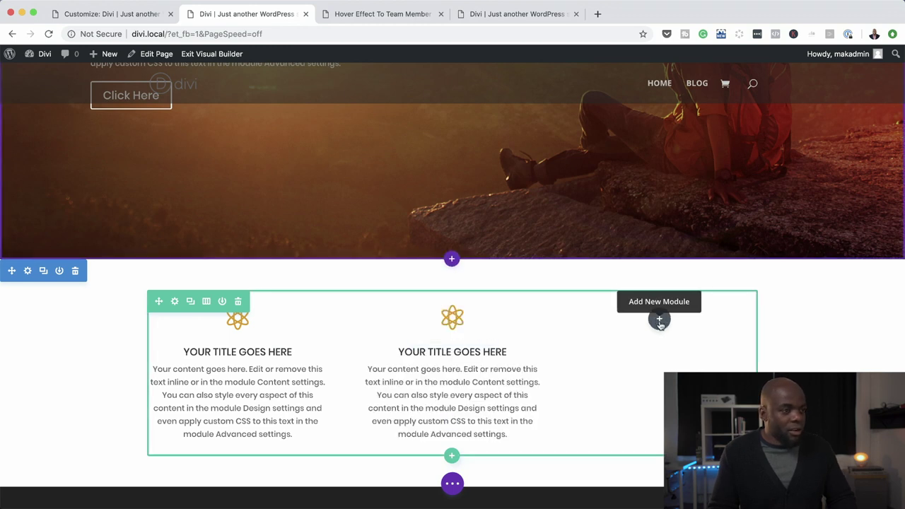
key("super+v")
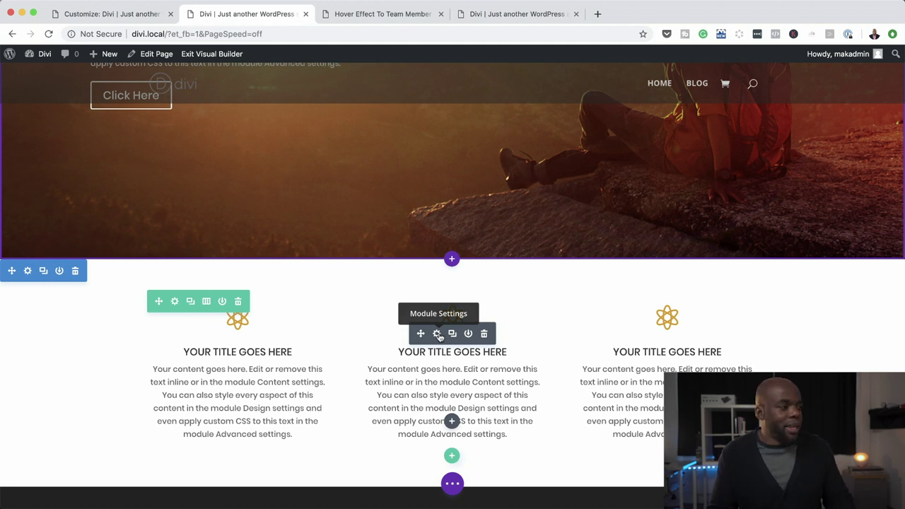
Step: Change the middle blurb's icon to the cloud with an upward arrow and save the module
left_click(437, 334)
left_click(104, 406)
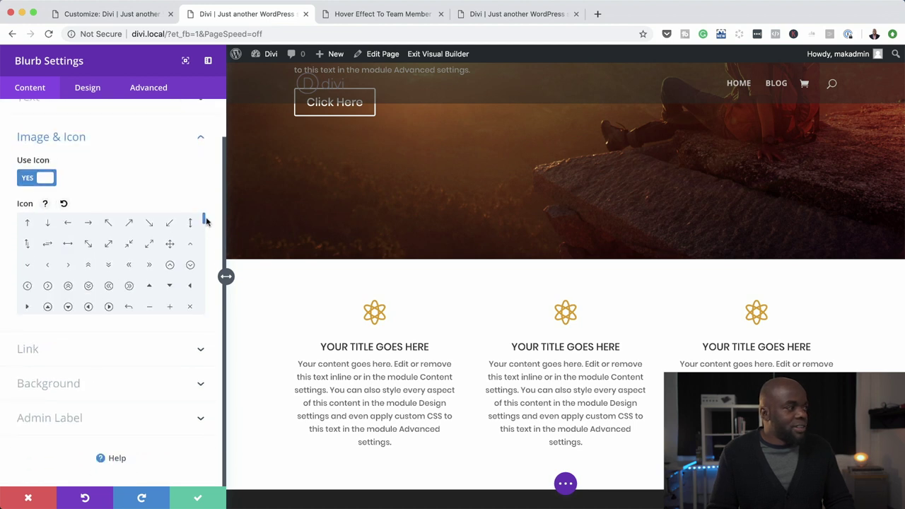
left_click_drag(204, 223, 203, 240)
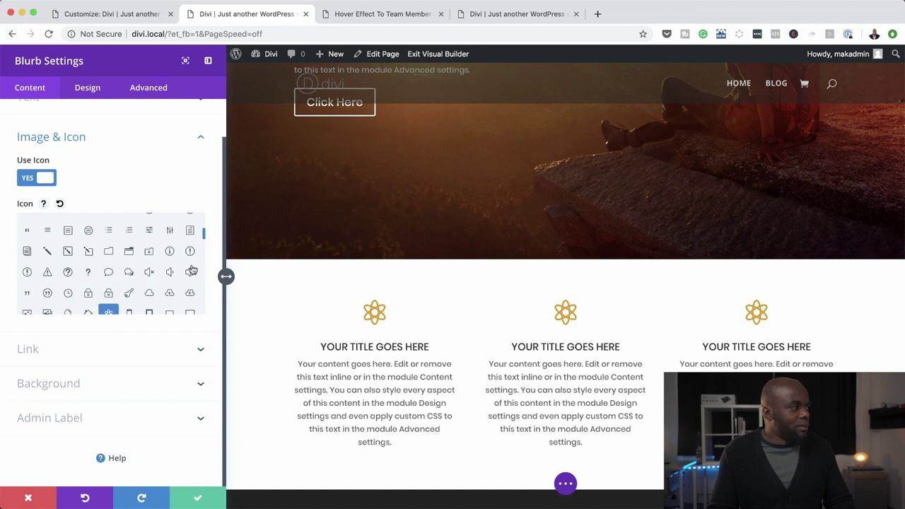
left_click(171, 294)
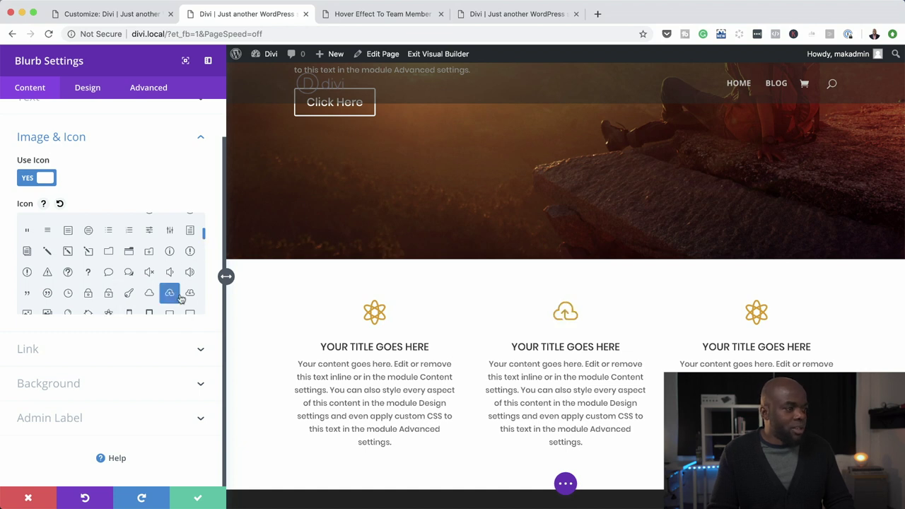
left_click(198, 498)
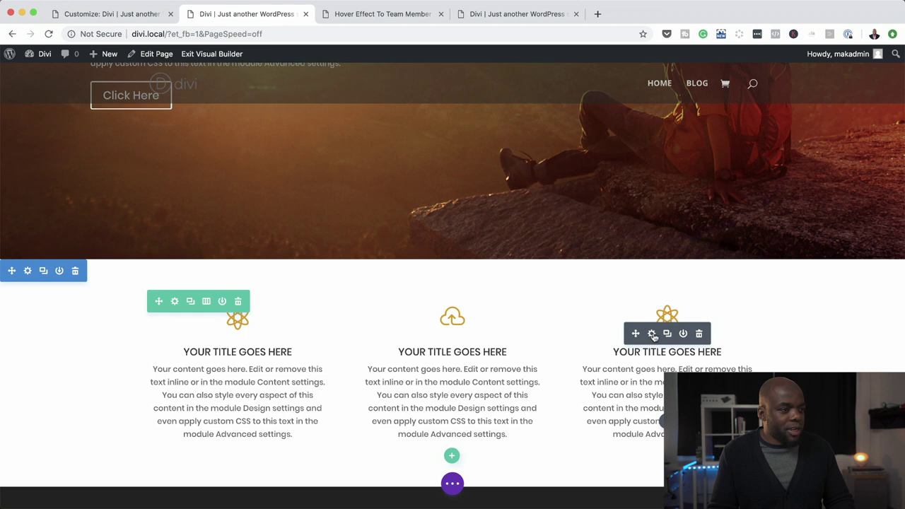
Step: Change the third blurb's icon to the pie chart and save the module
left_click(652, 334)
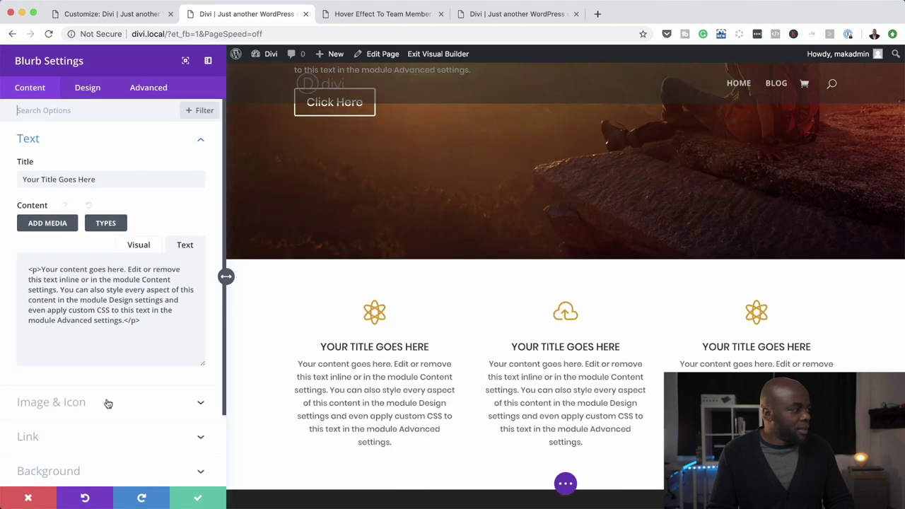
left_click(107, 403)
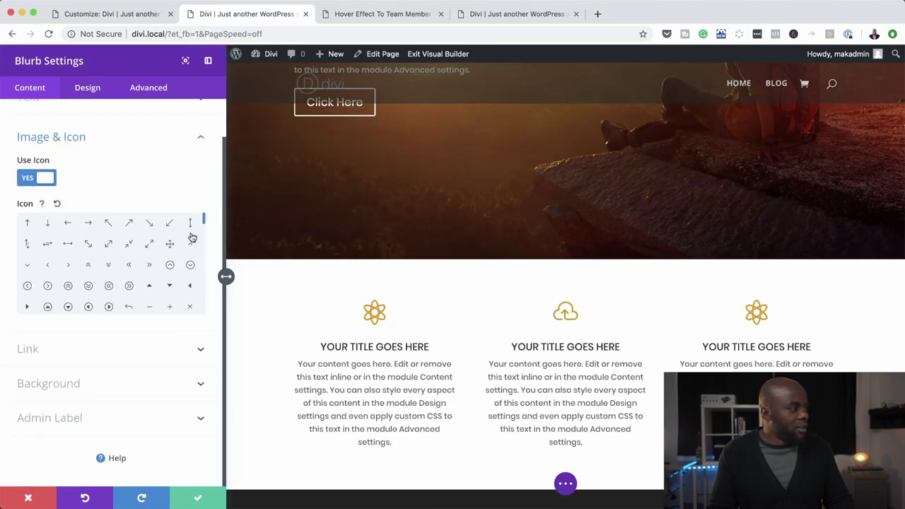
left_click_drag(204, 221, 206, 249)
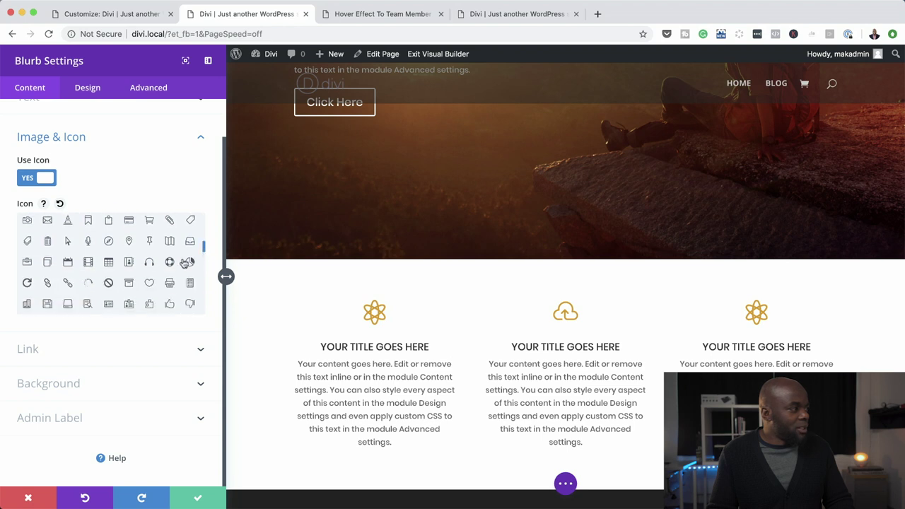
left_click(190, 262)
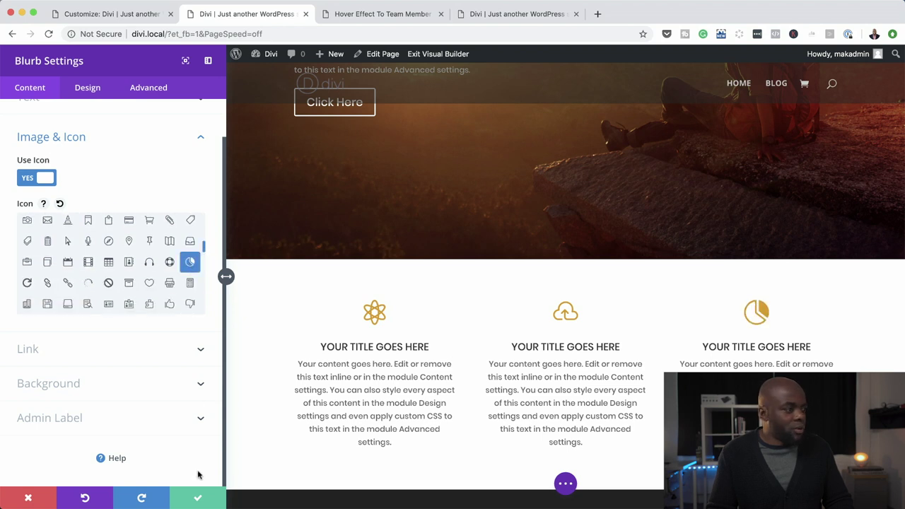
left_click(198, 498)
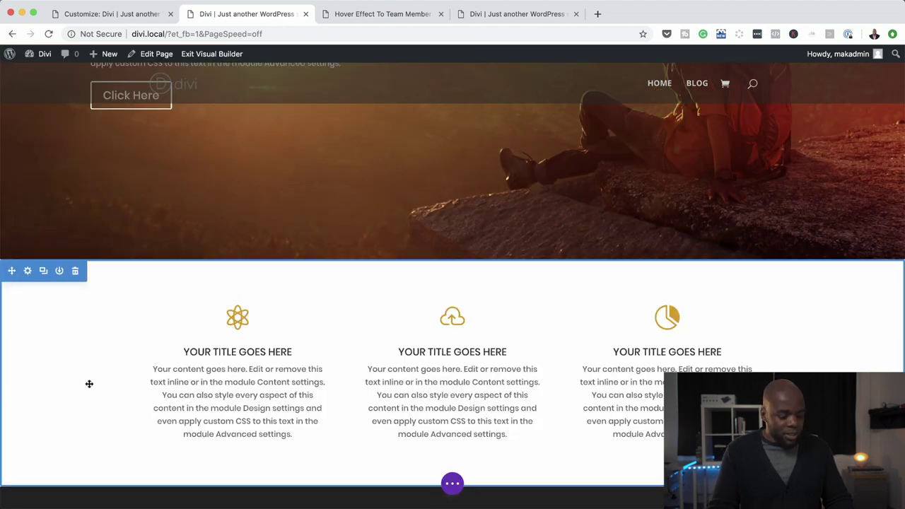
Step: Exit the Visual Builder and compare the live page with its earlier version, examining the menu, header and blurb row
left_click(232, 56)
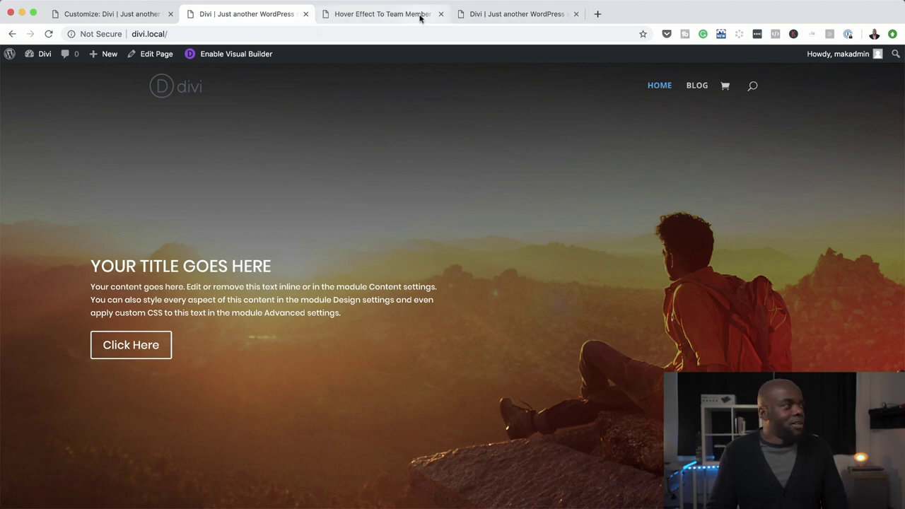
left_click(493, 16)
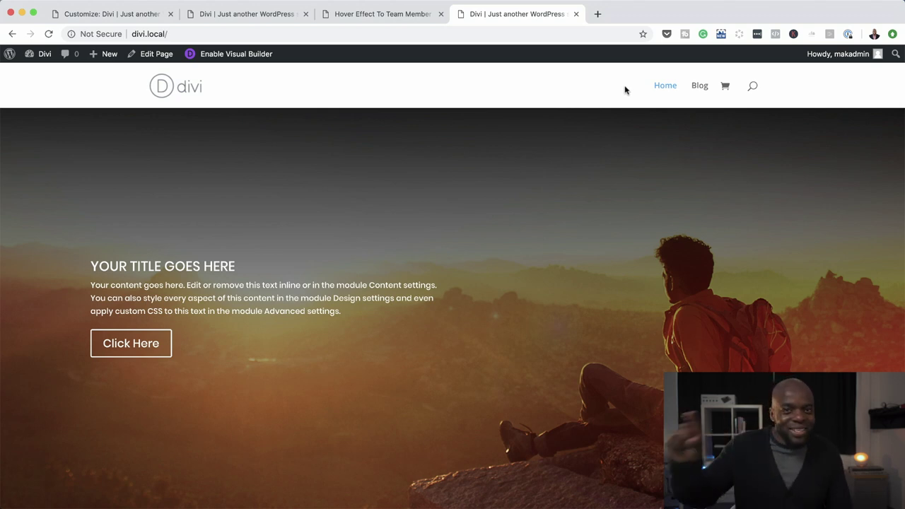
left_click(241, 15)
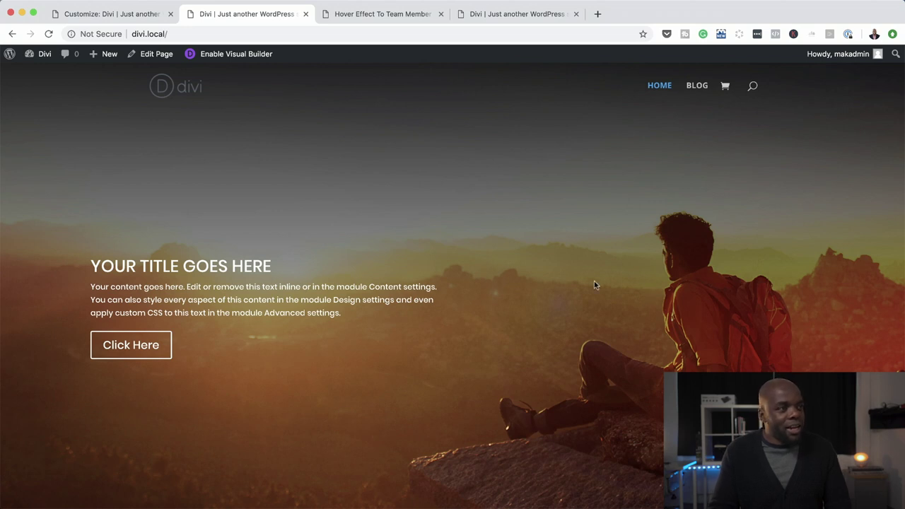
scroll(593, 283, "down", 3)
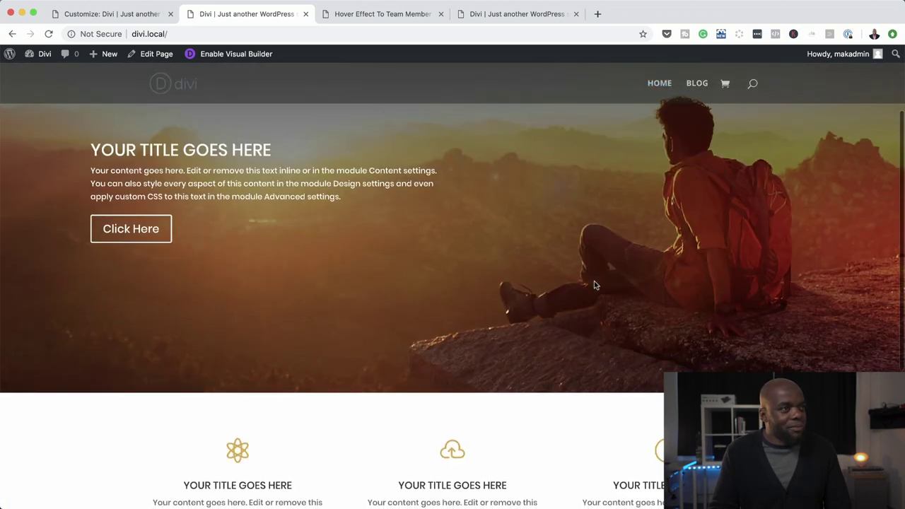
scroll(594, 285, "down", 1)
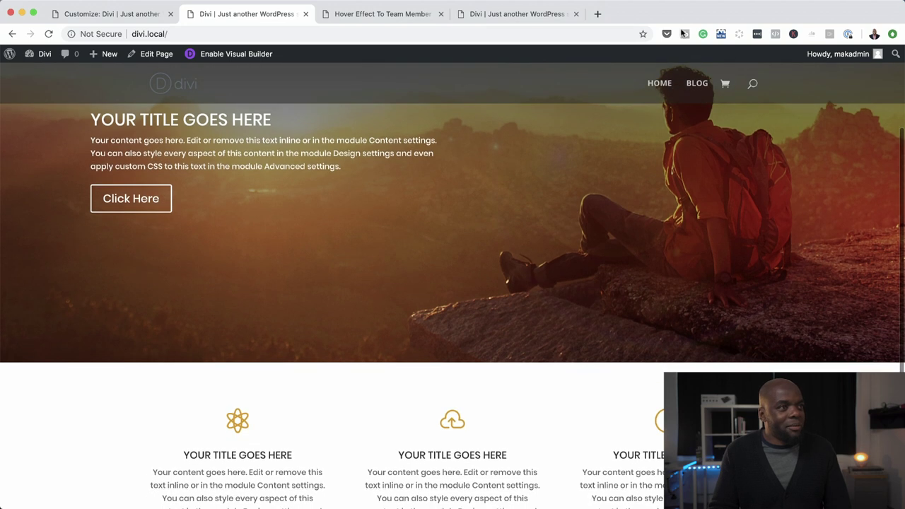
scroll(528, 252, "down", 2)
scroll(529, 252, "down", 4)
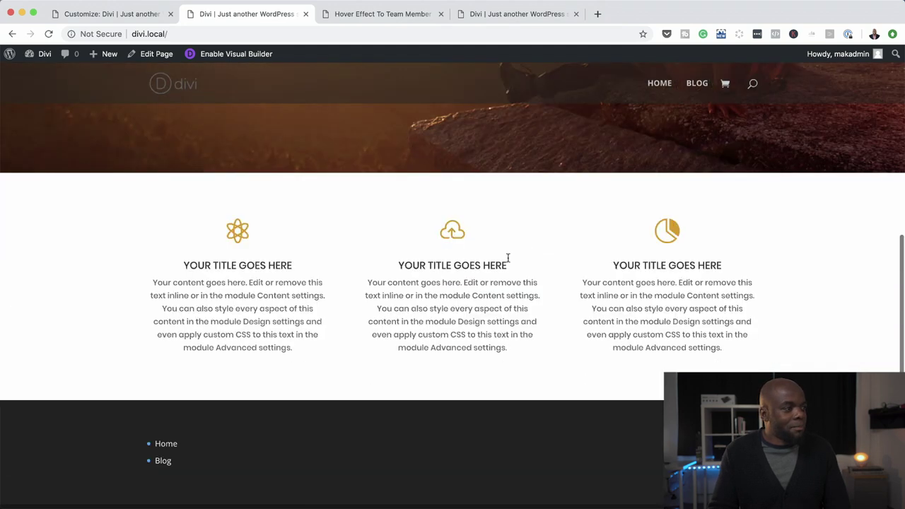
scroll(732, 265, "up", 10)
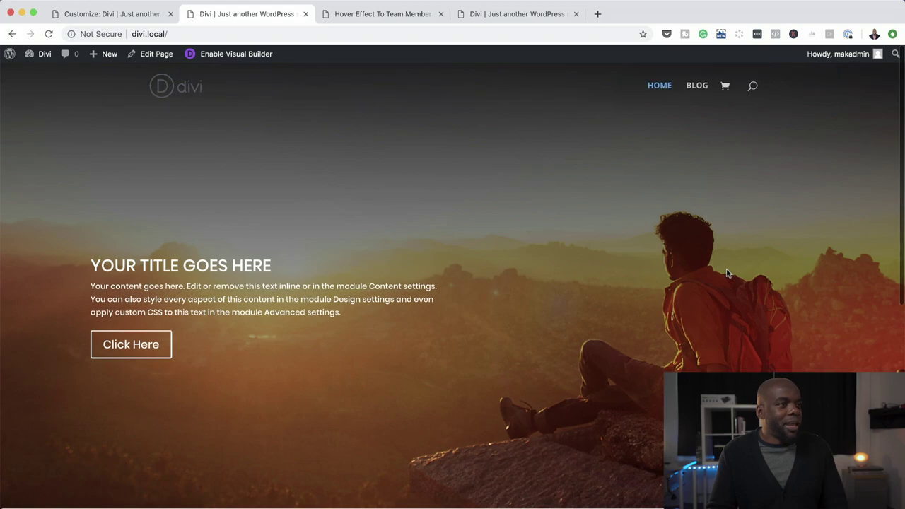